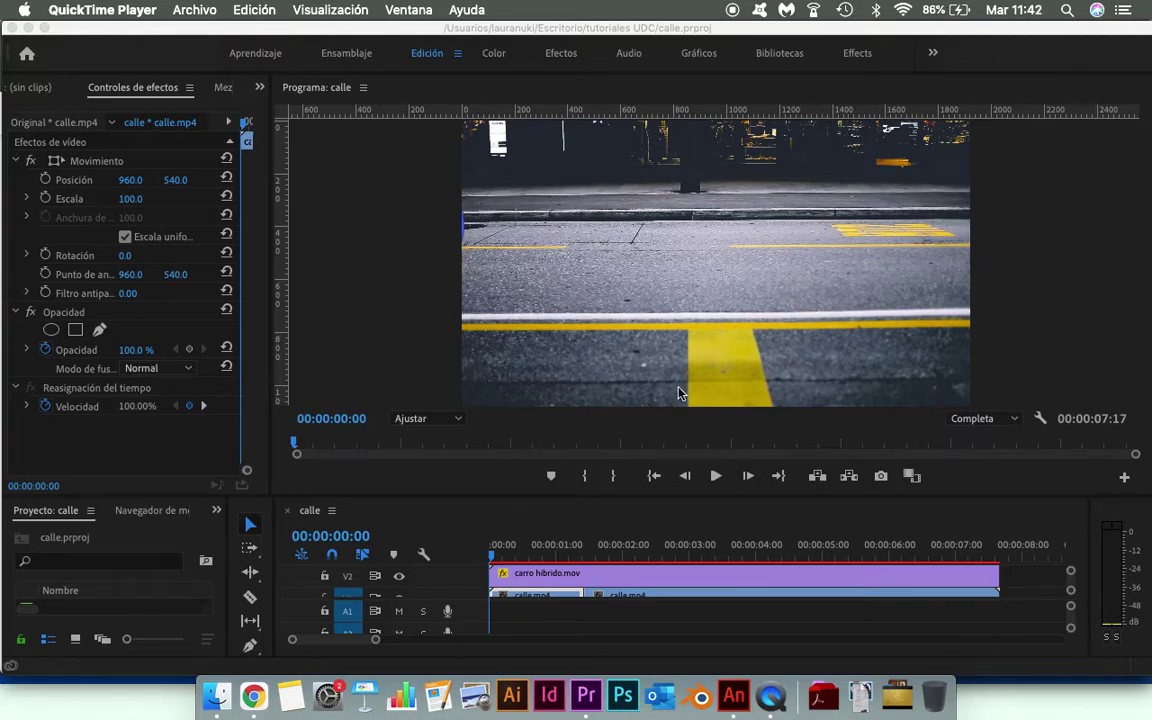
- Play the street sequence in Premiere Pro to preview the blue car overlay on V2, then stop it
left_click(716, 480)
left_click(715, 480)
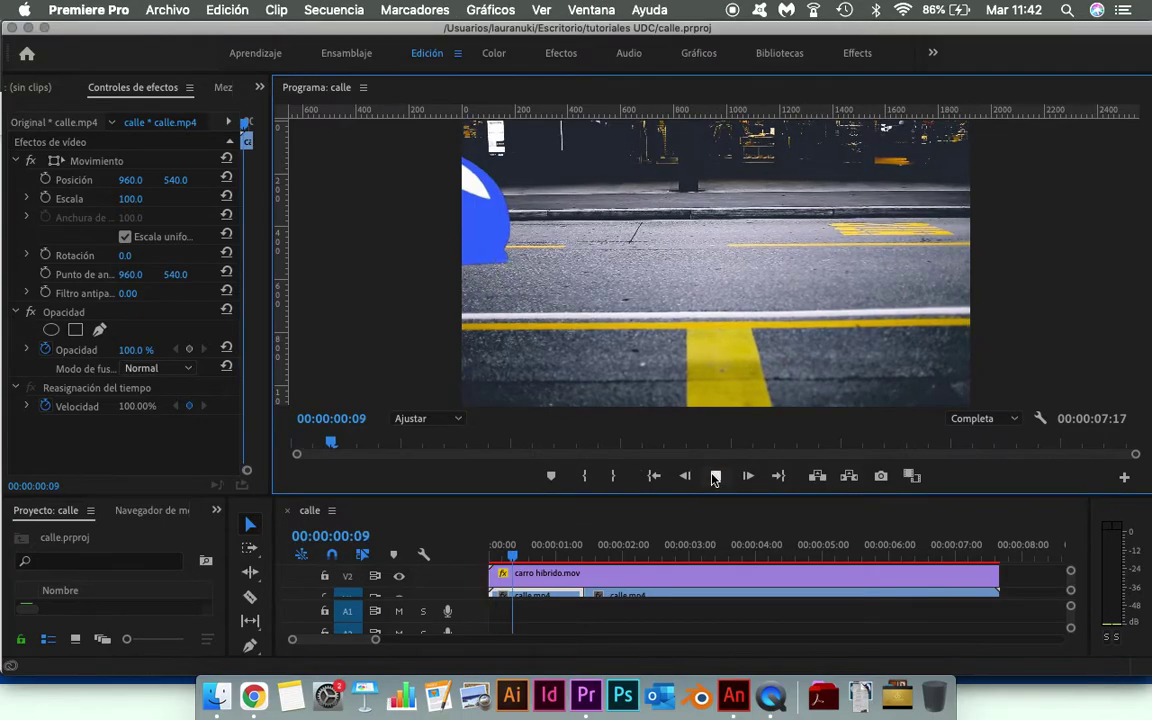
left_click(715, 480)
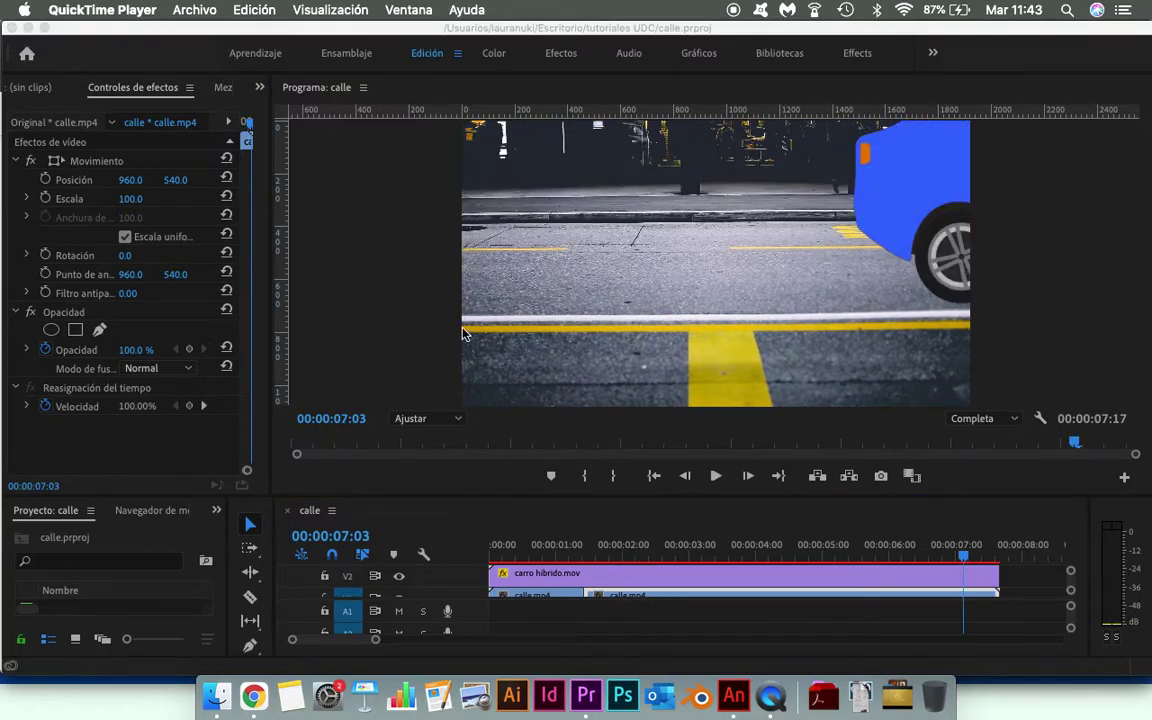
left_click(962, 566)
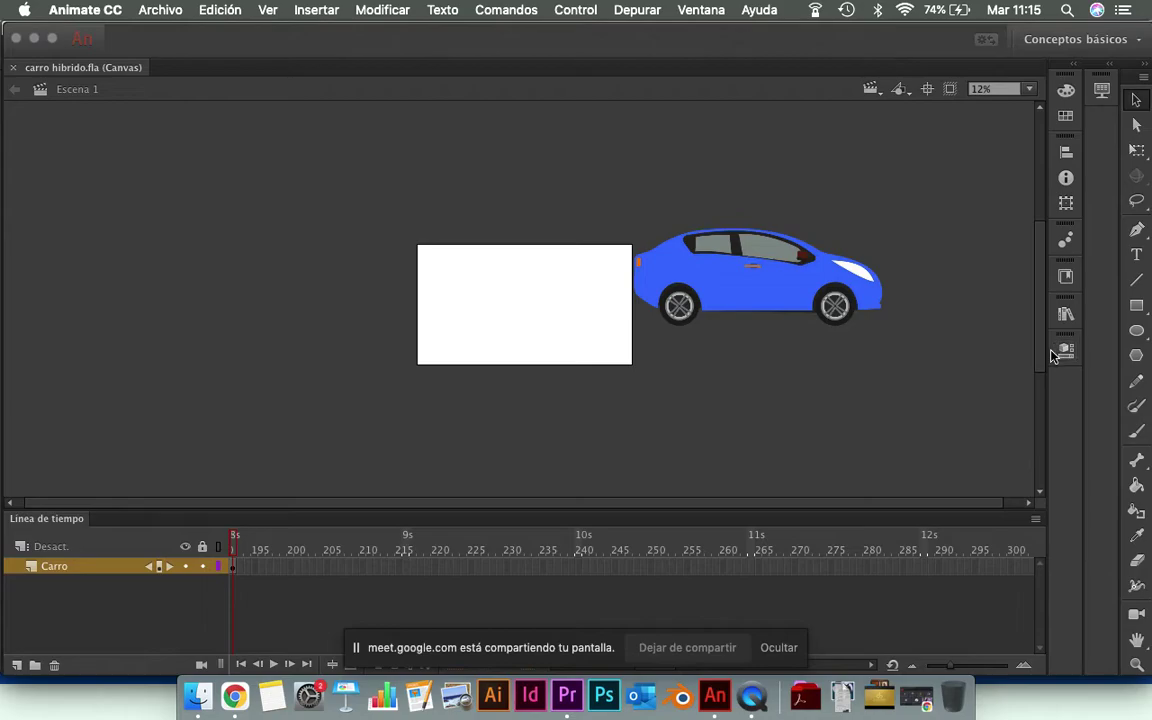
left_click(1064, 349)
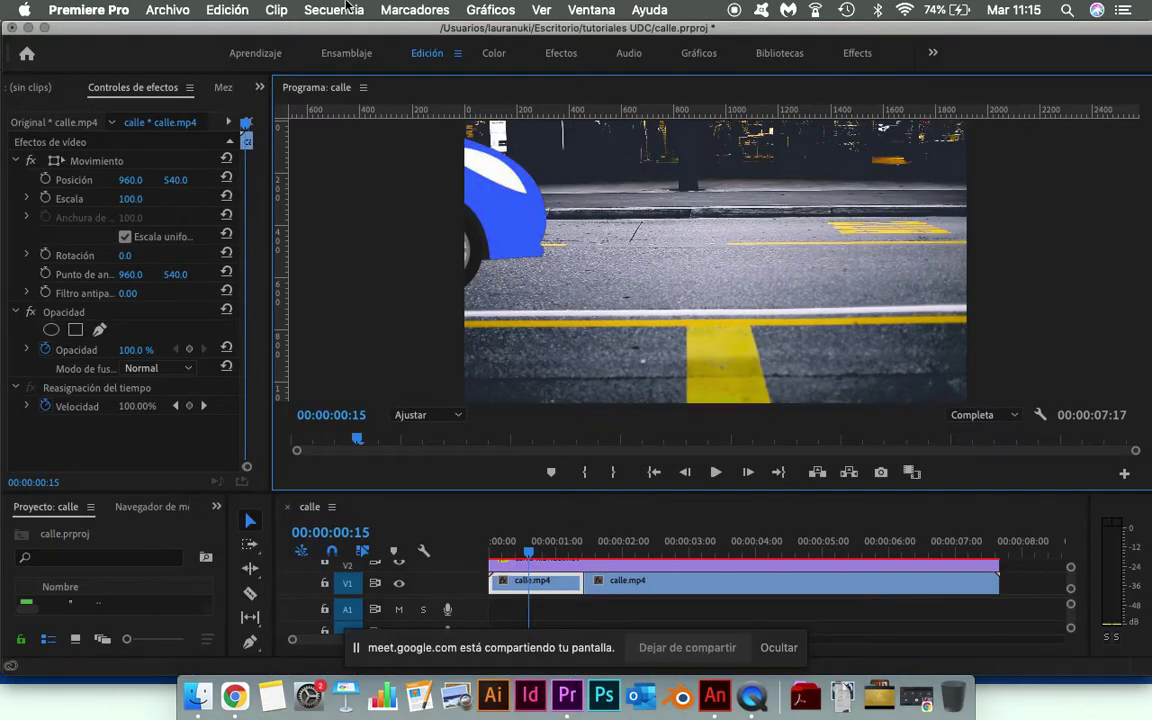
left_click(316, 9)
left_click(376, 33)
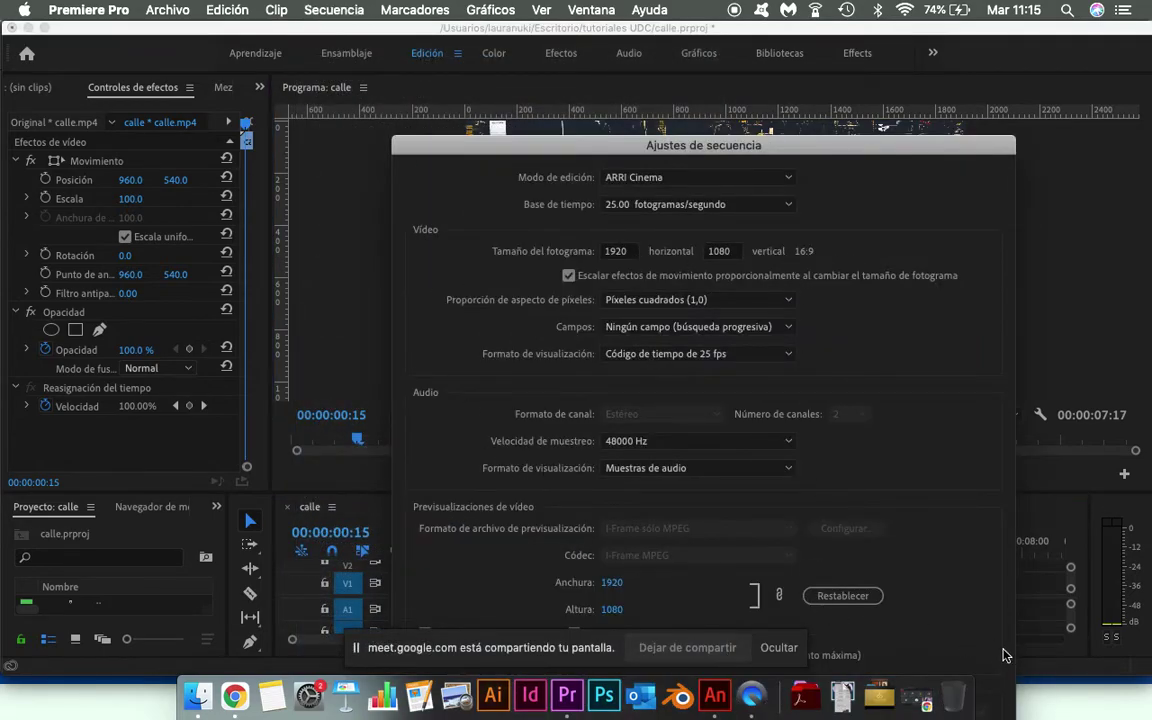
key("Escape")
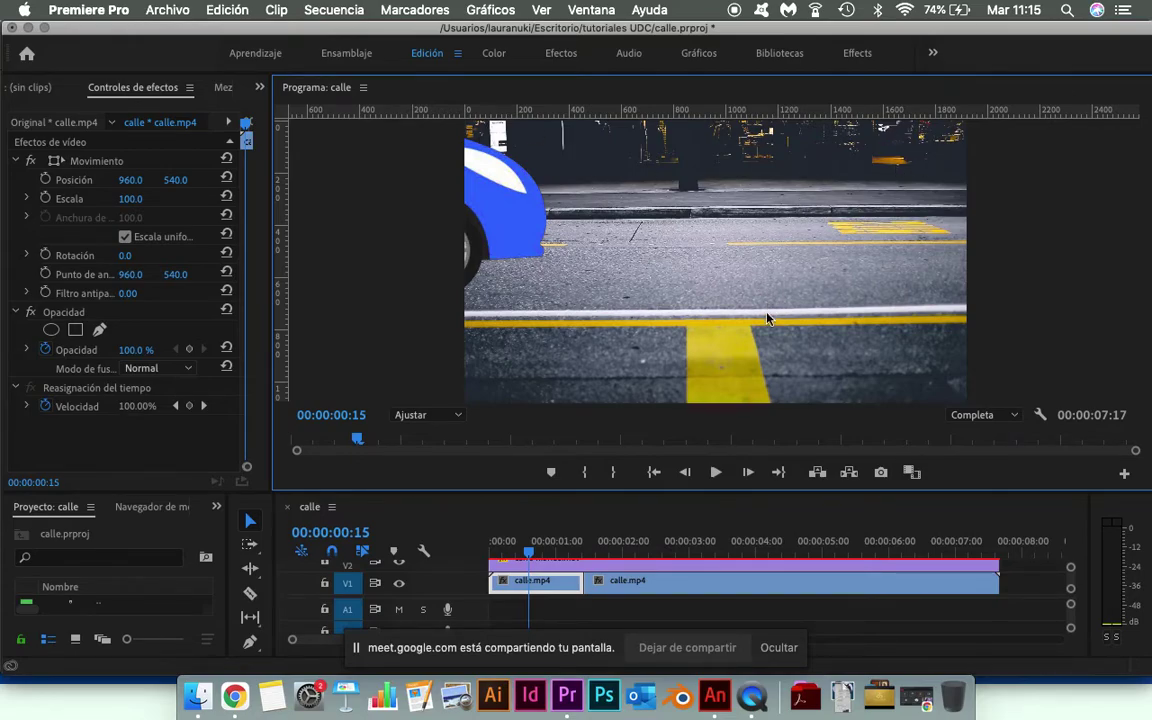
scroll(652, 545, "up", 2)
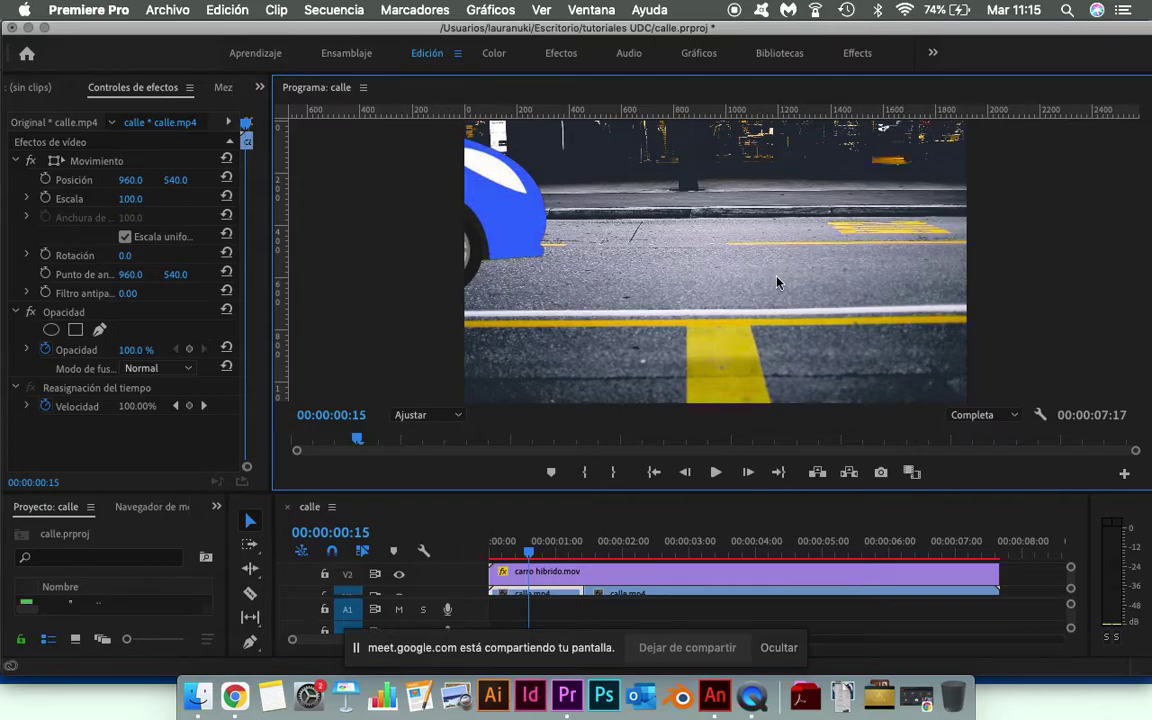
key("super+Tab")
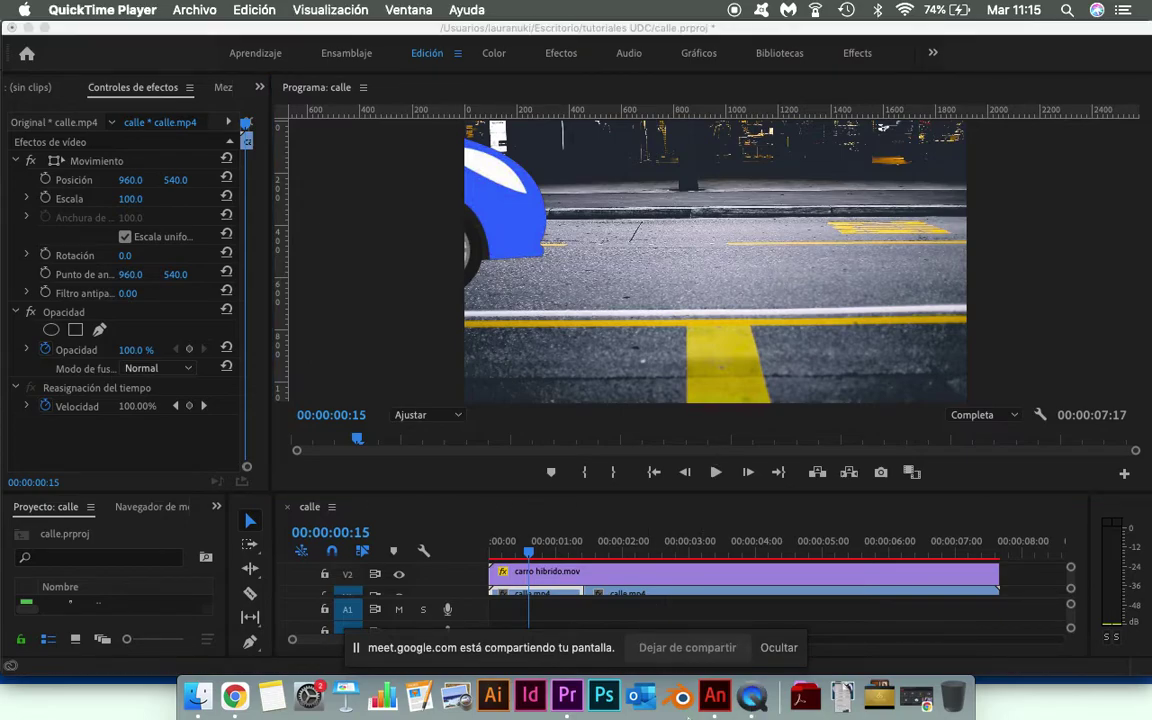
left_click(727, 704)
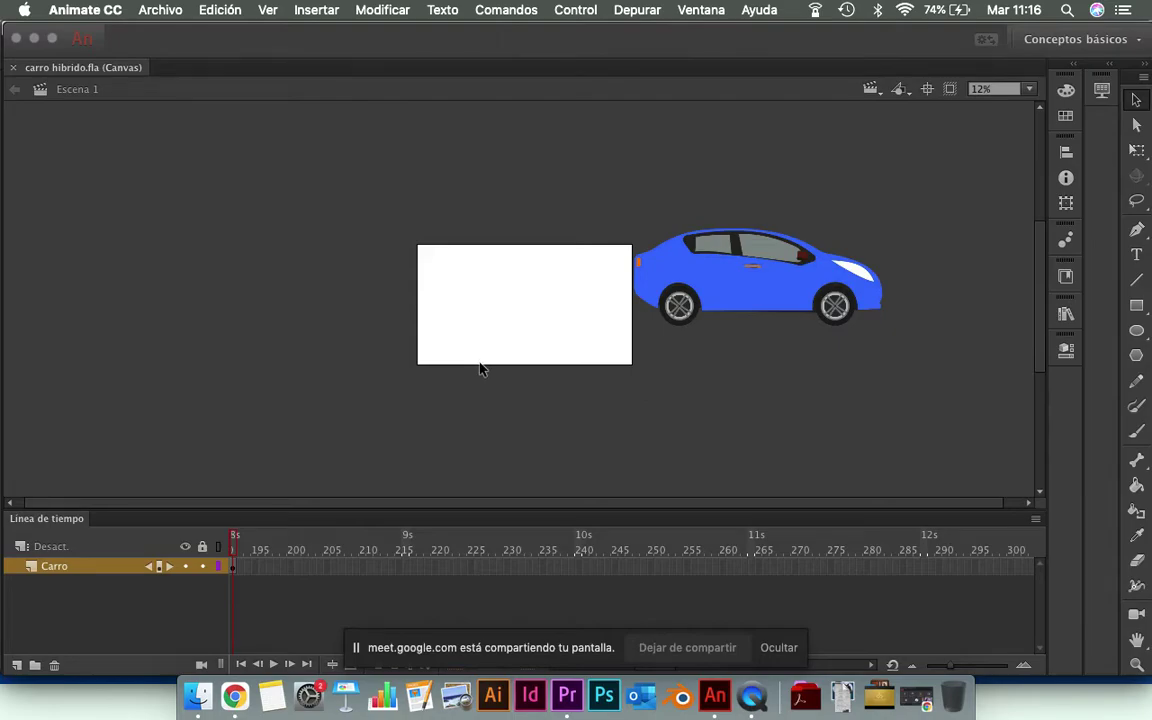
- Scrub the Carro layer's tween back and forth with the car selected to review its motion
mouse_move(231, 546)
left_mouse_down()
mouse_move(42, 560)
mouse_move(127, 548)
left_mouse_up()
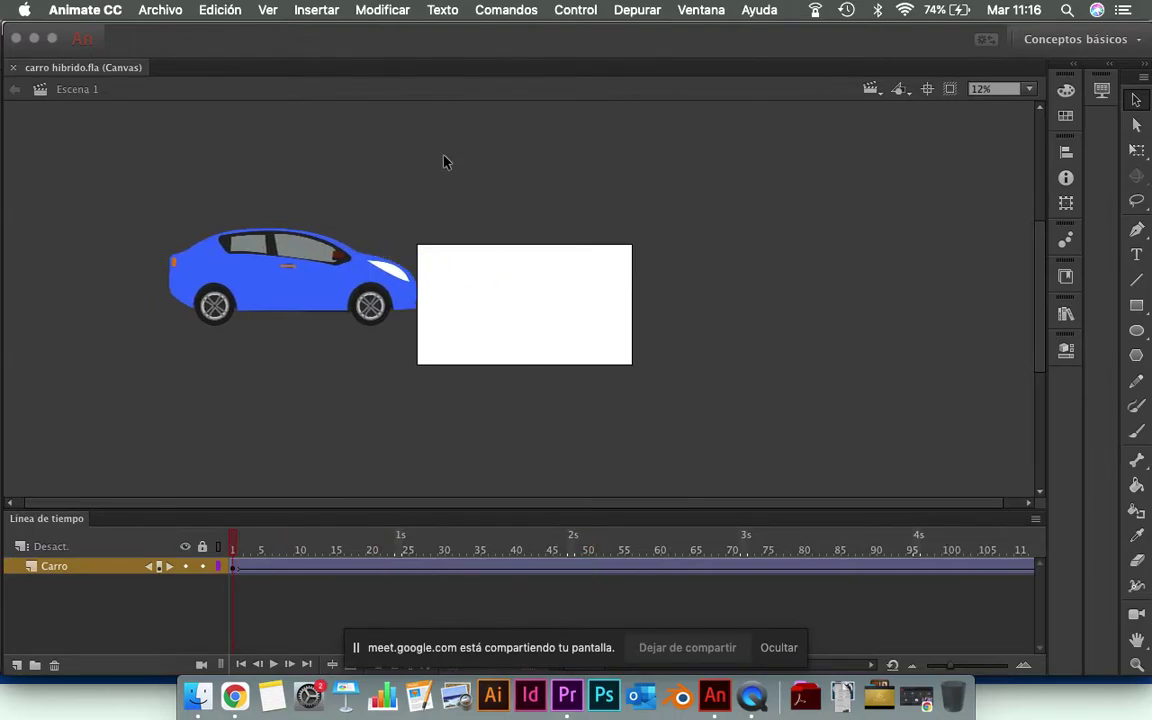
left_click(345, 277)
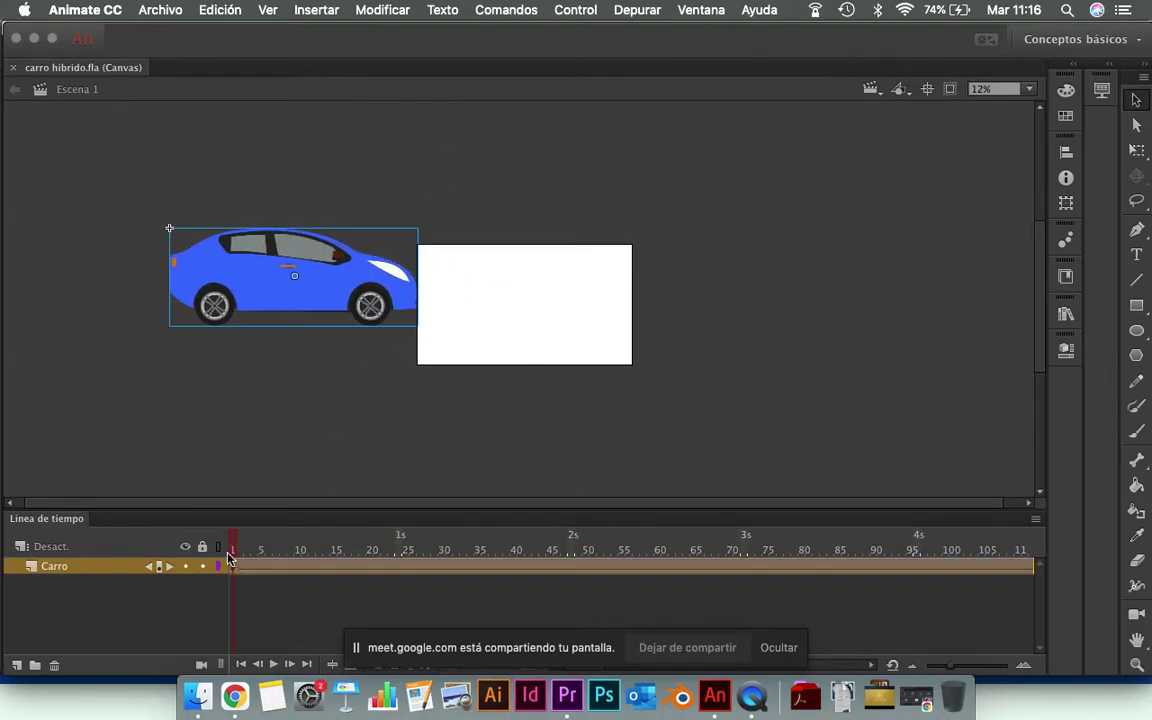
mouse_move(233, 545)
left_mouse_down()
mouse_move(373, 538)
mouse_move(40, 582)
left_mouse_up()
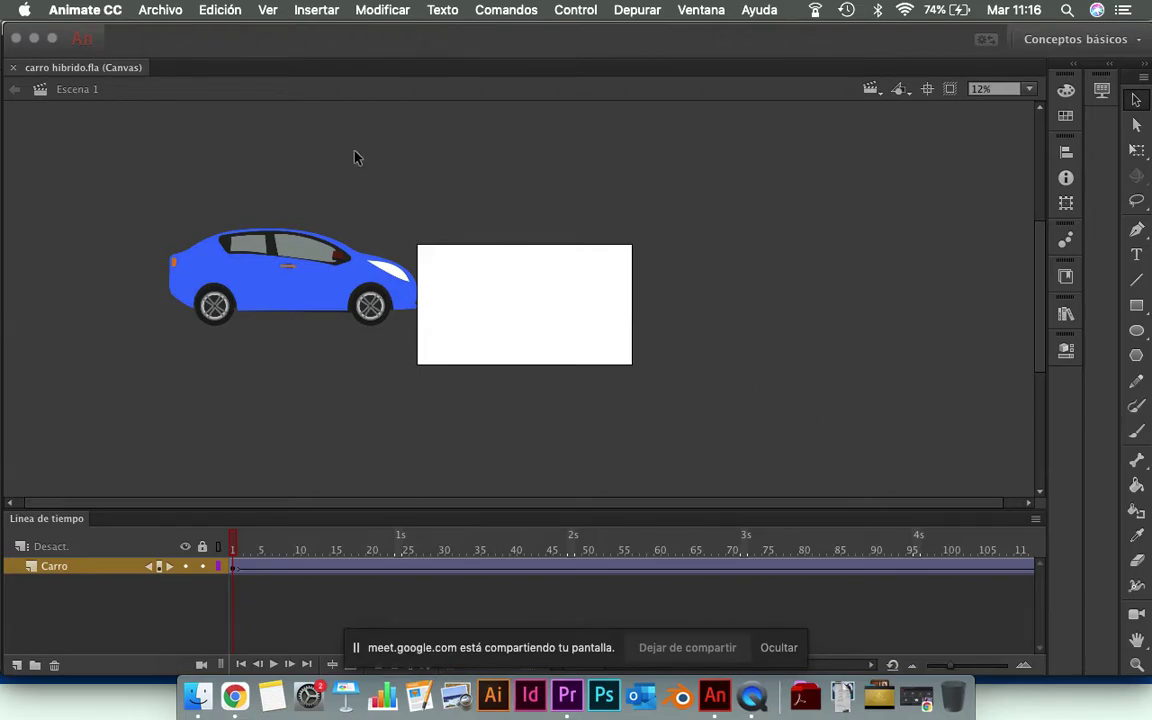
left_click(146, 8)
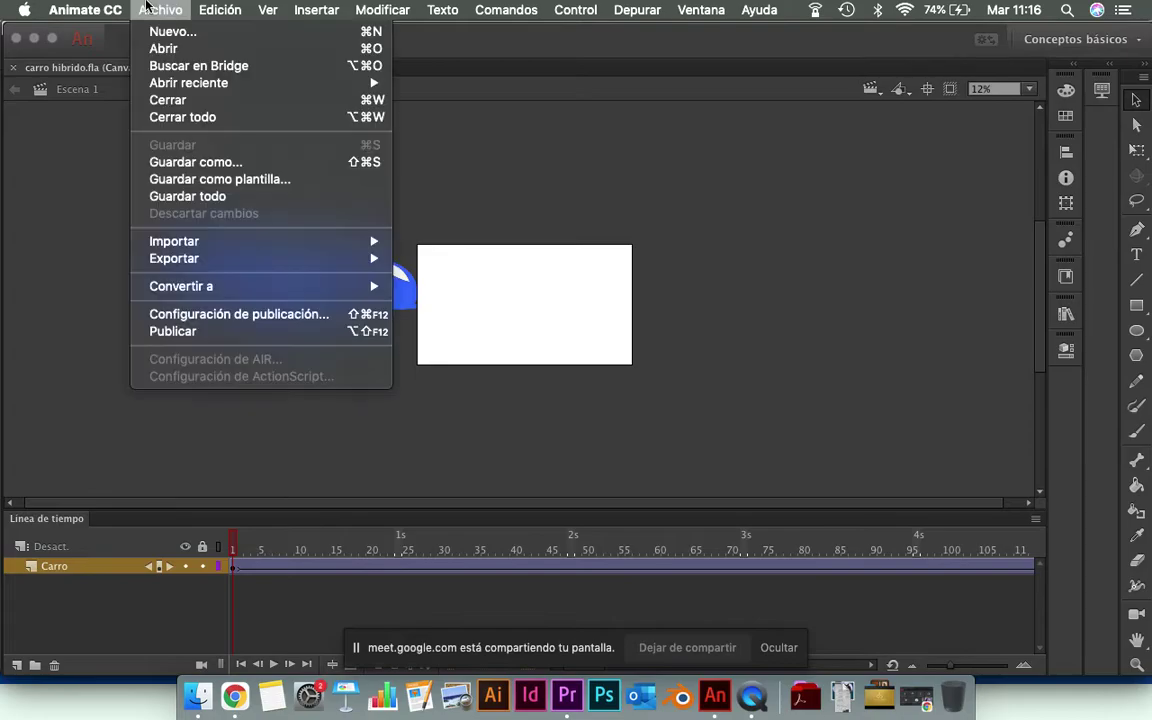
- Export the animation as 1920×1080 carro hibrido.mov with 'Omitir color del escenario' checked for alpha
left_click(146, 8)
left_click(146, 8)
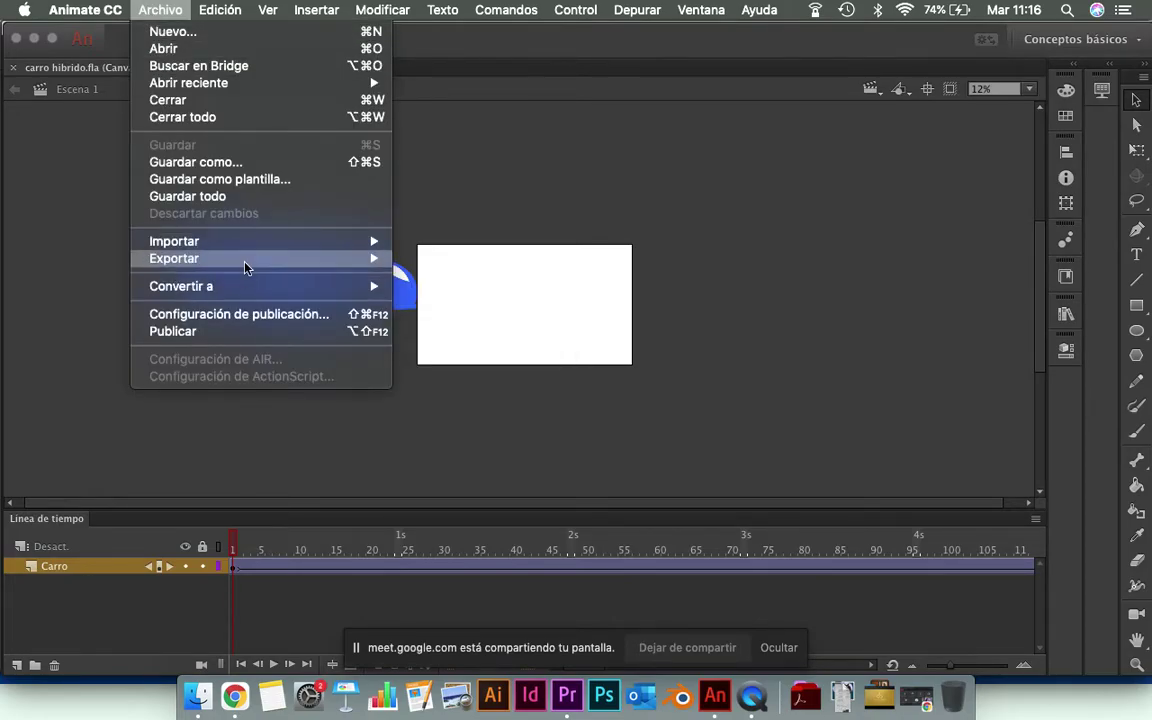
mouse_move(246, 267)
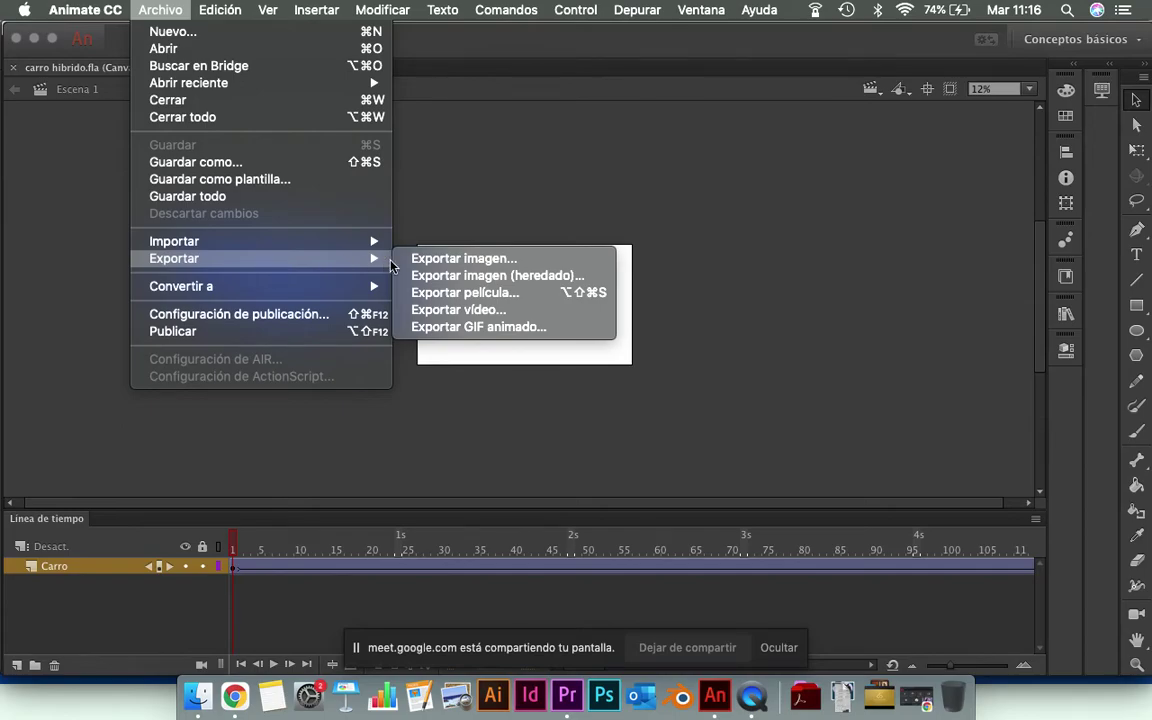
left_click(430, 313)
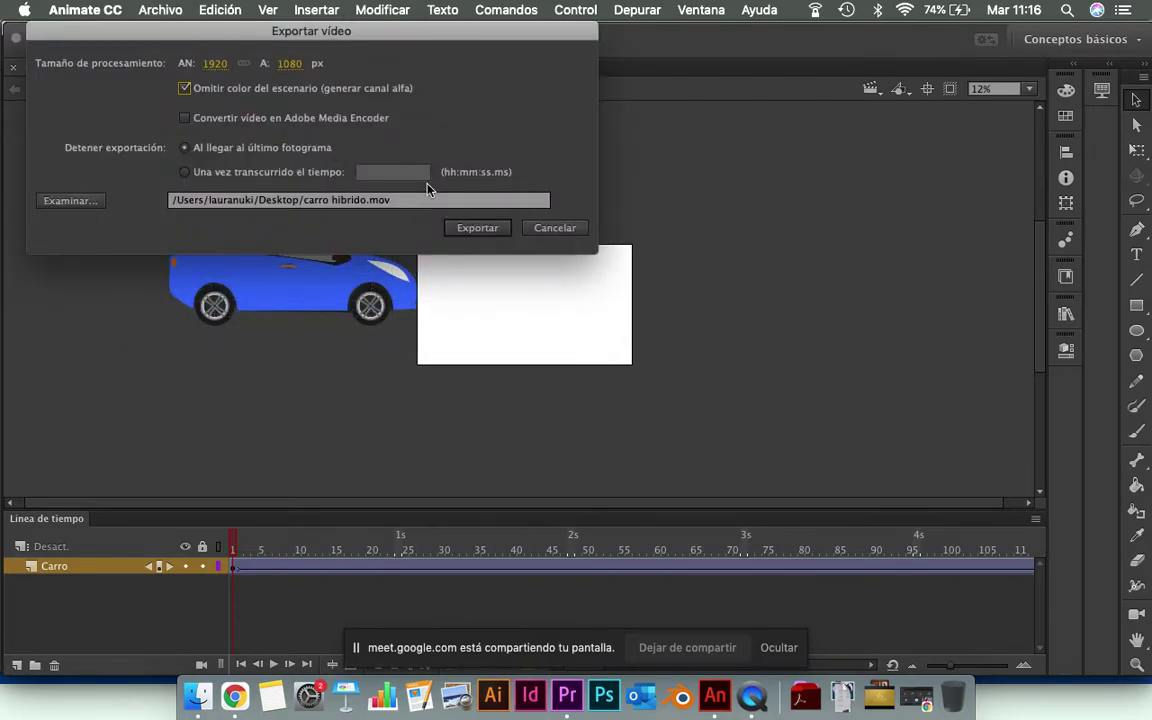
left_click(184, 88)
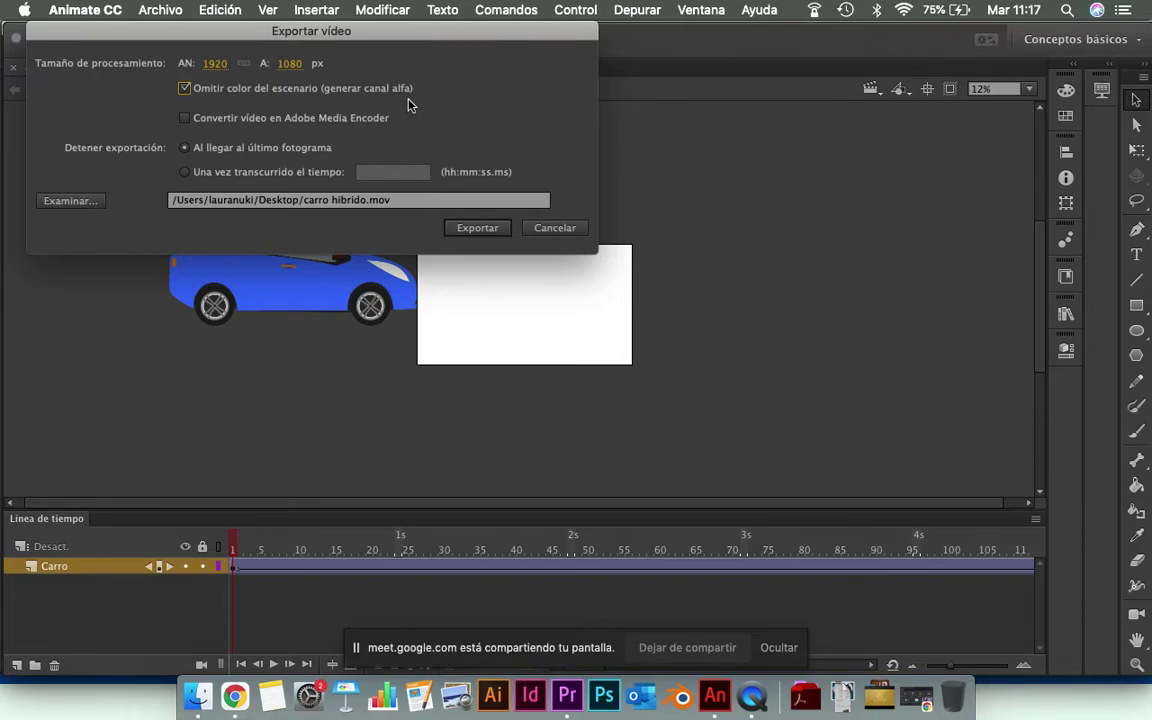
left_click(184, 89)
left_click(199, 695)
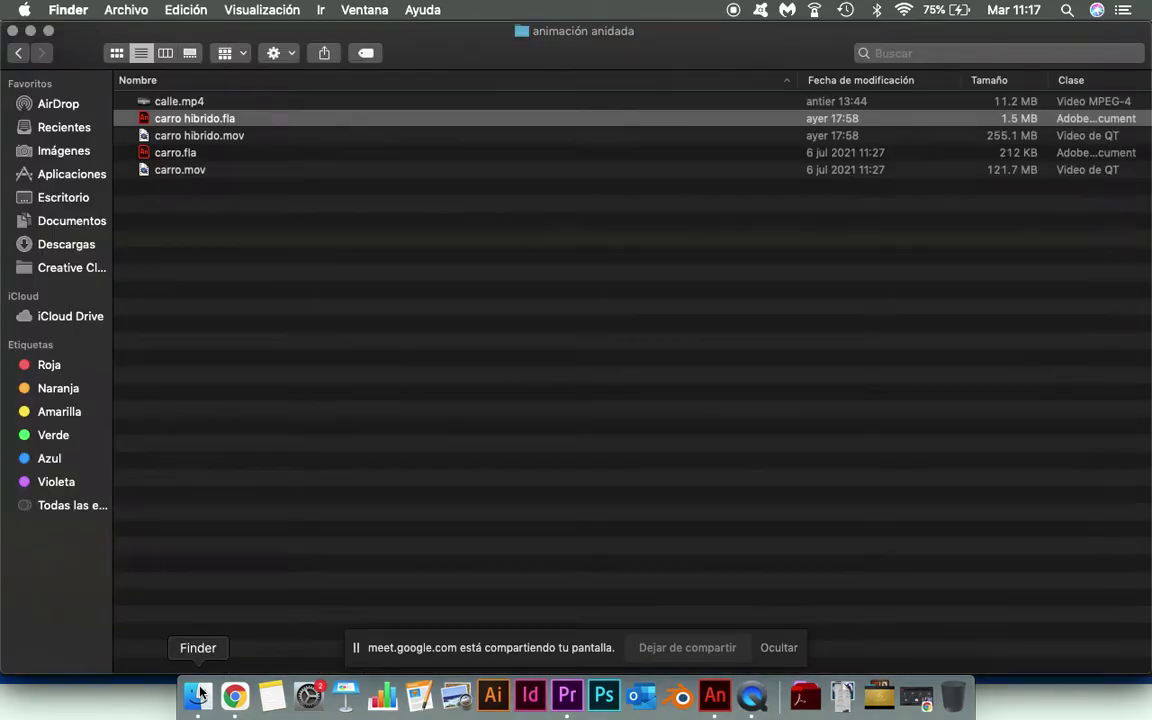
- Open carro hibrido.mov from the animación anidada folder in QuickTime Player and play it
left_click(229, 137)
double_click(229, 137)
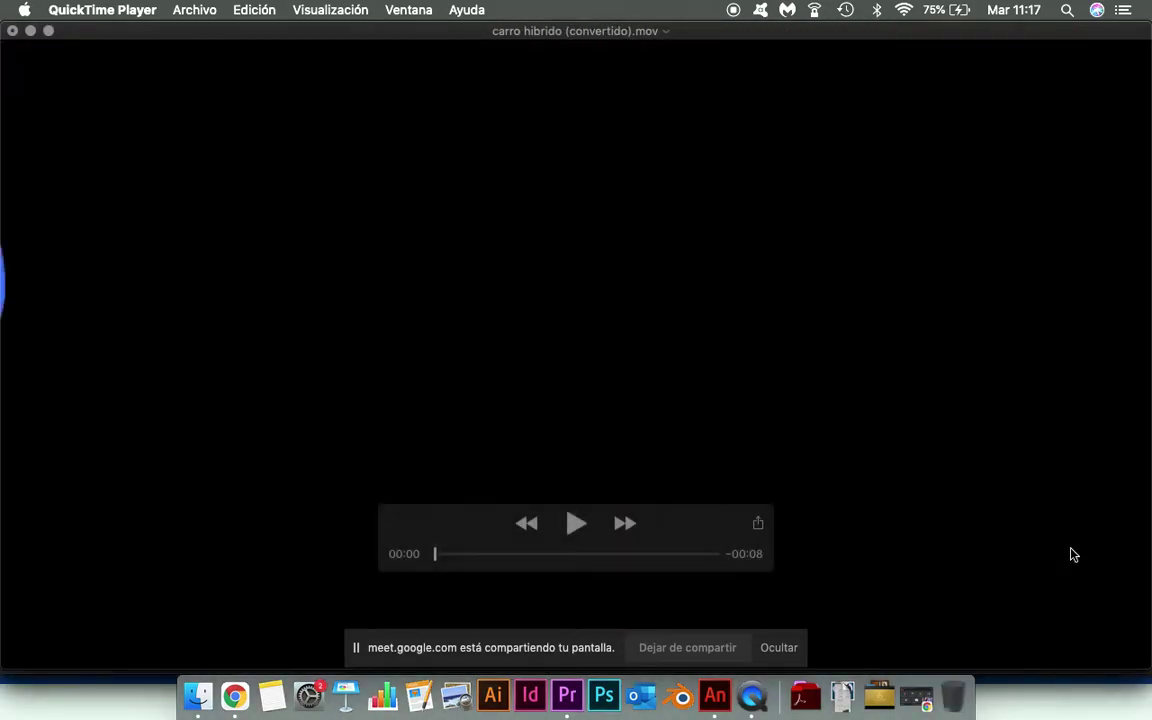
left_click(576, 524)
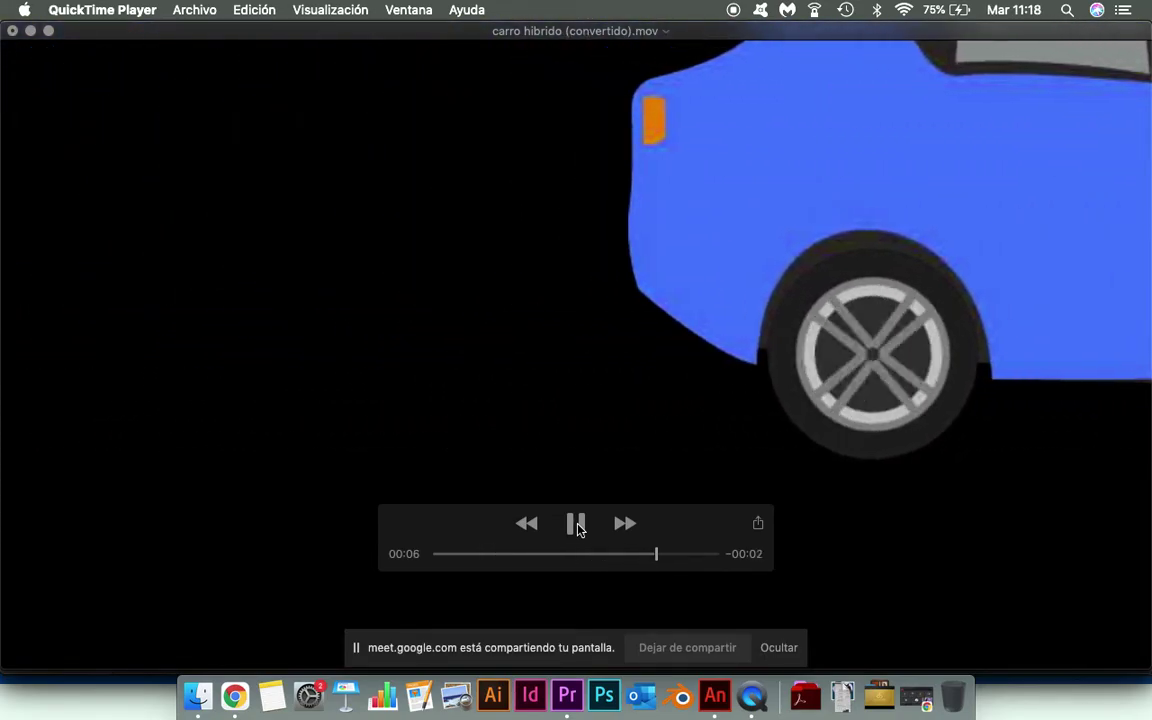
- Pause and close the converted car movie, answer the save prompt, and return to the Premiere calle project
left_click(576, 524)
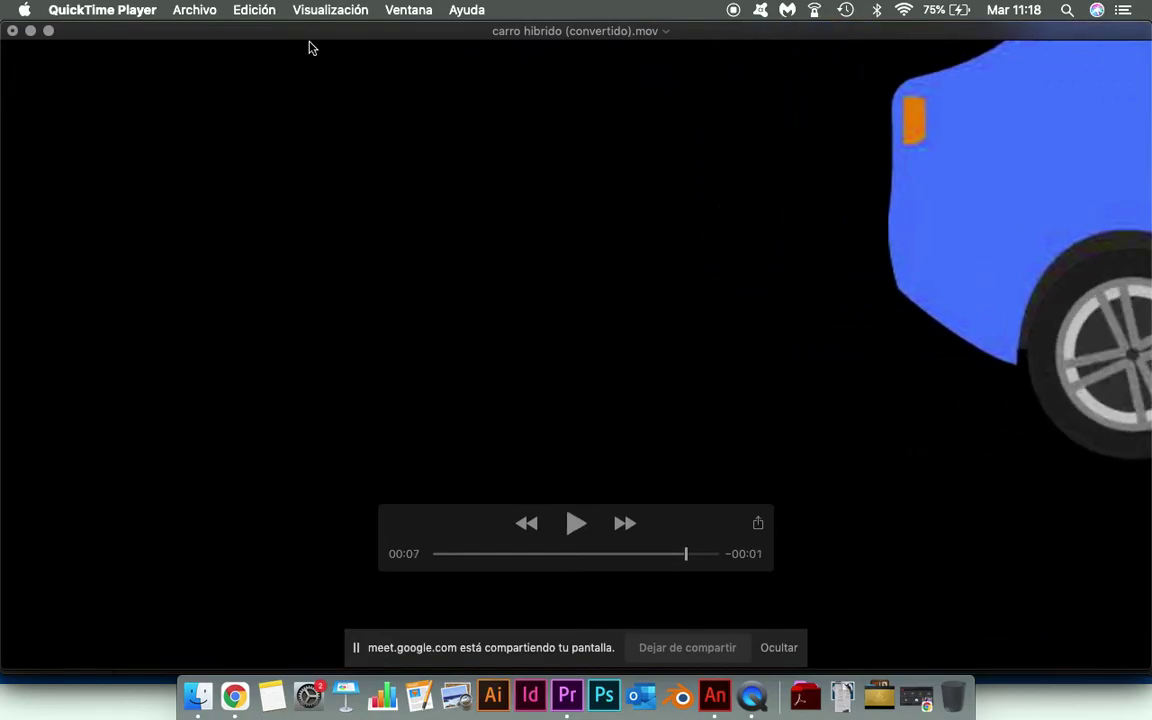
left_click(12, 31)
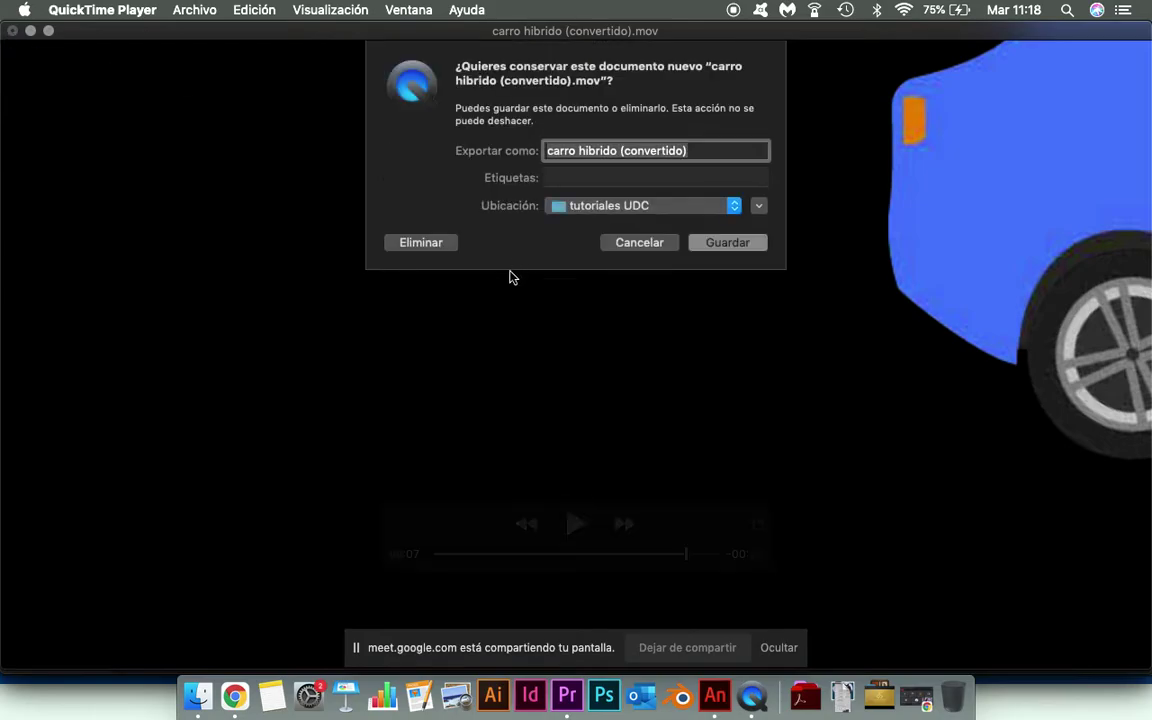
left_click(413, 246)
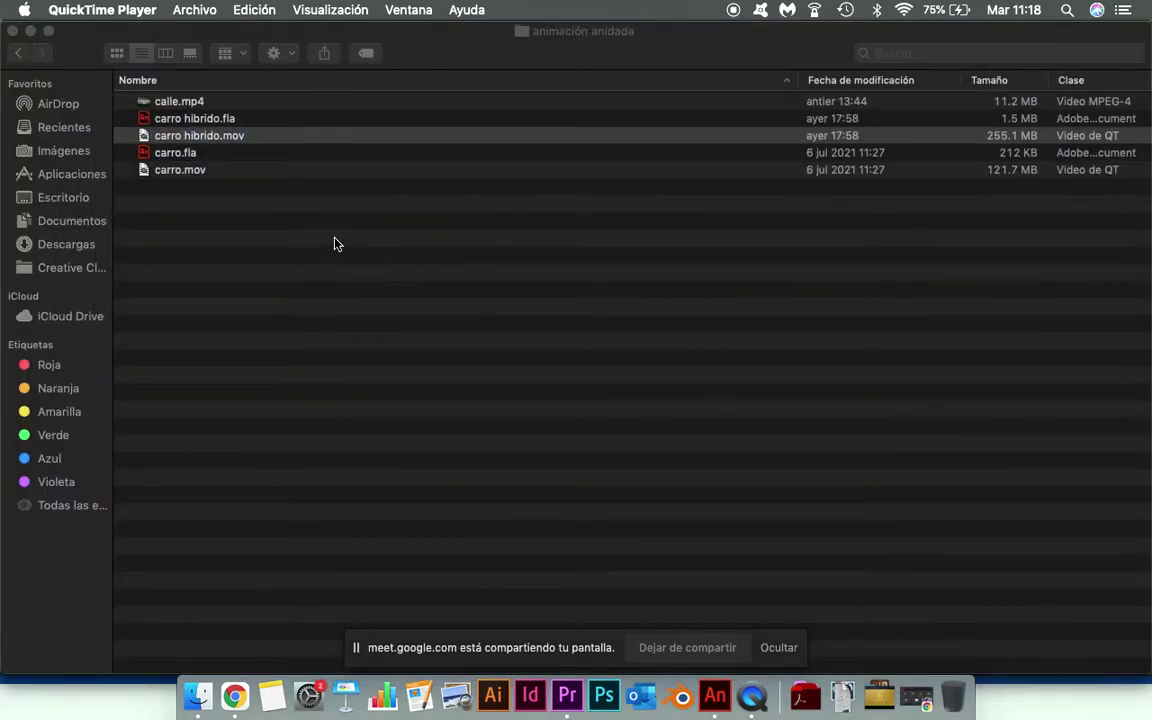
left_click(270, 224)
left_click(567, 696)
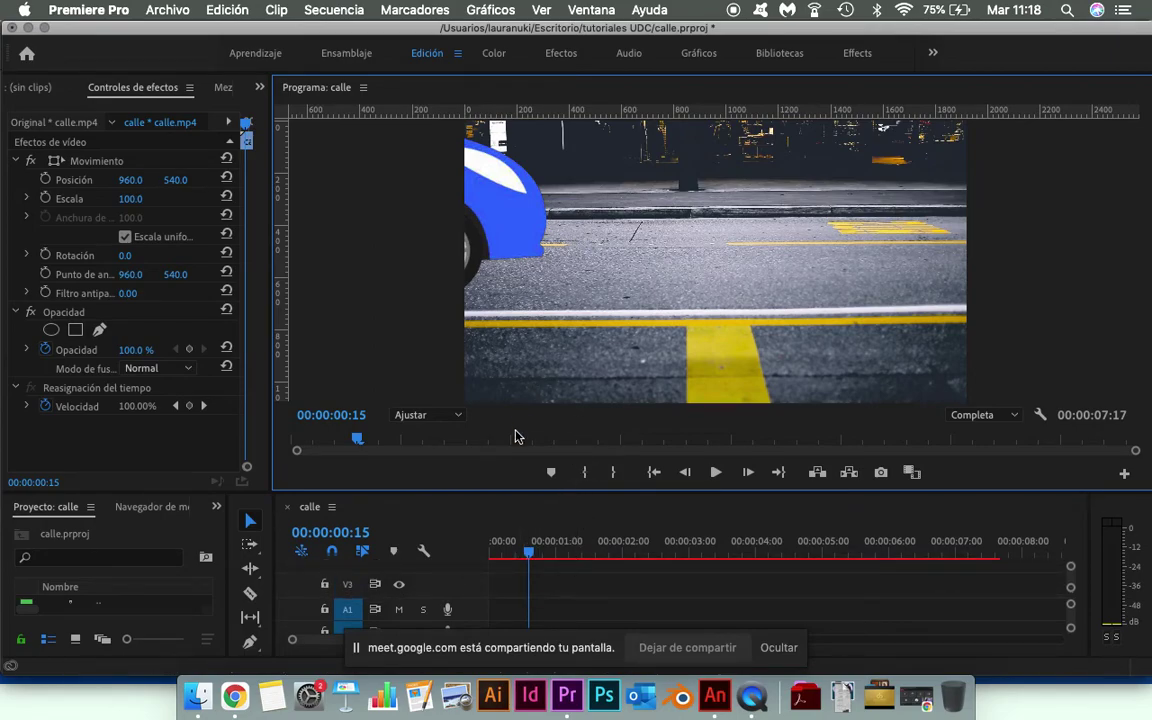
- Delete the car clip from V2 and remove carro hibrido.mov from the Project panel
left_click_drag(514, 491, 516, 336)
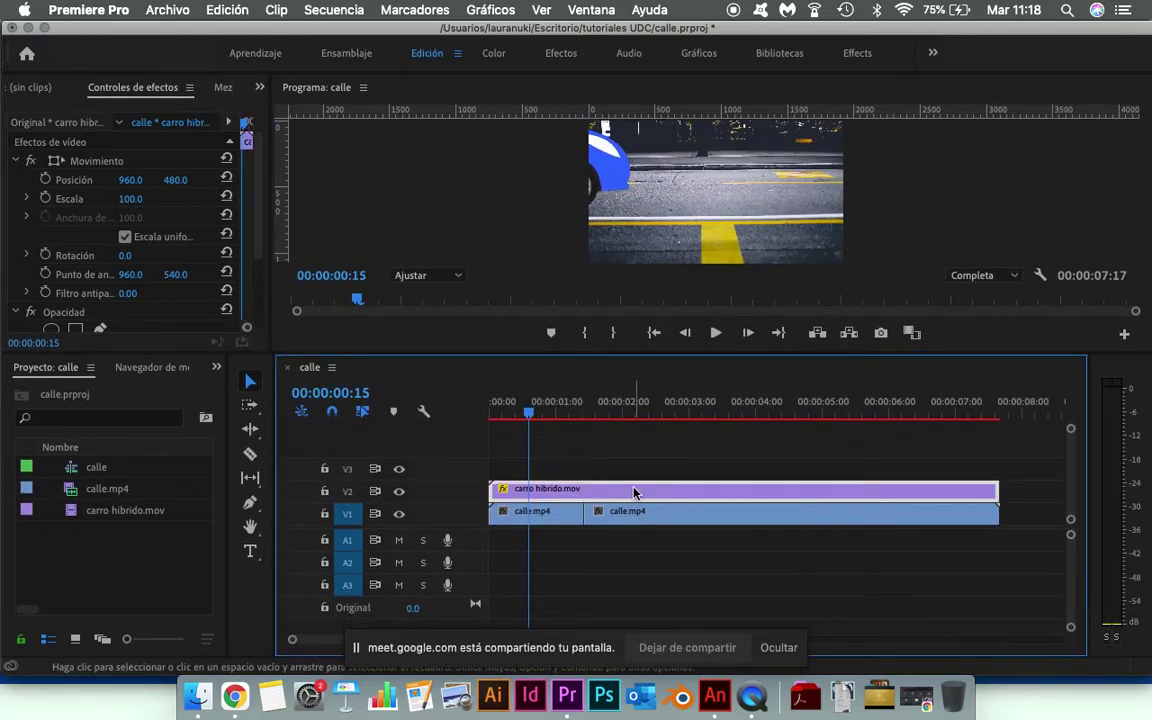
key("Delete")
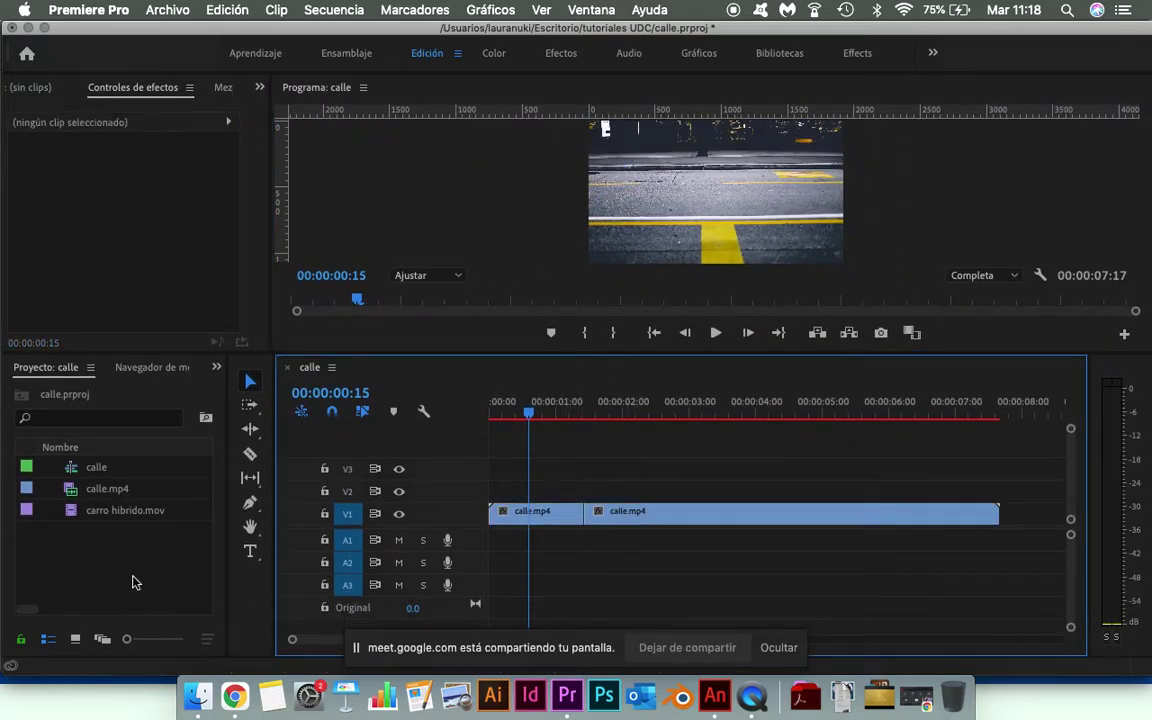
left_click(197, 697)
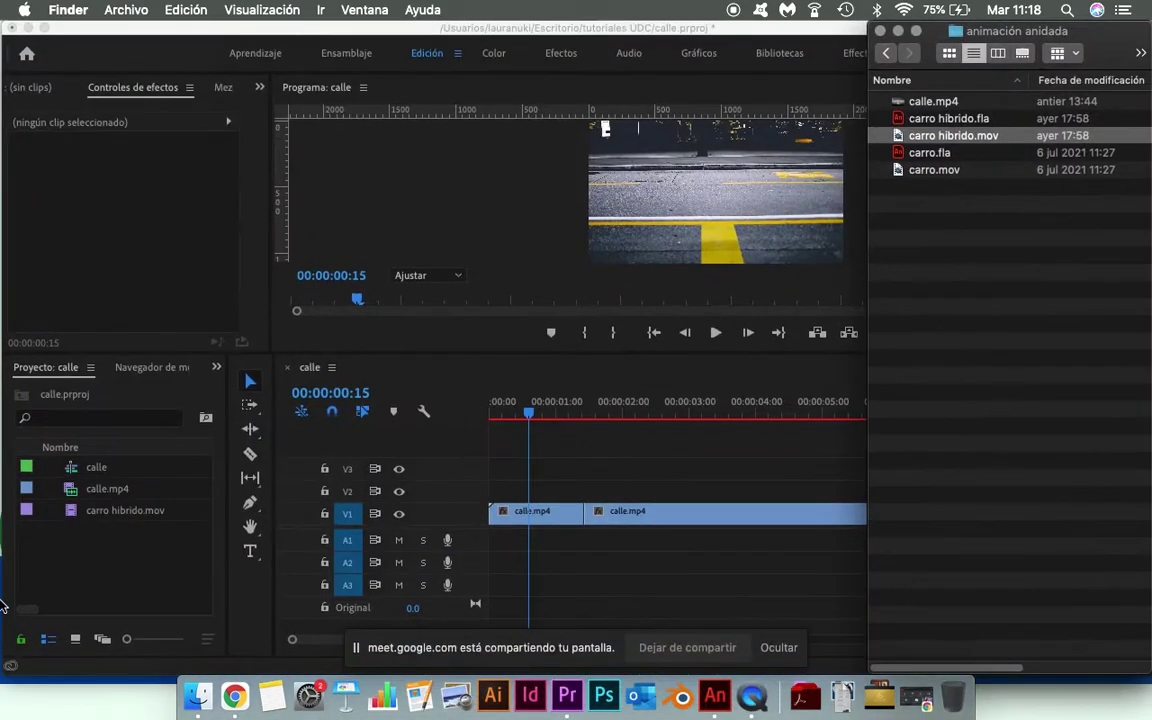
left_click(160, 512)
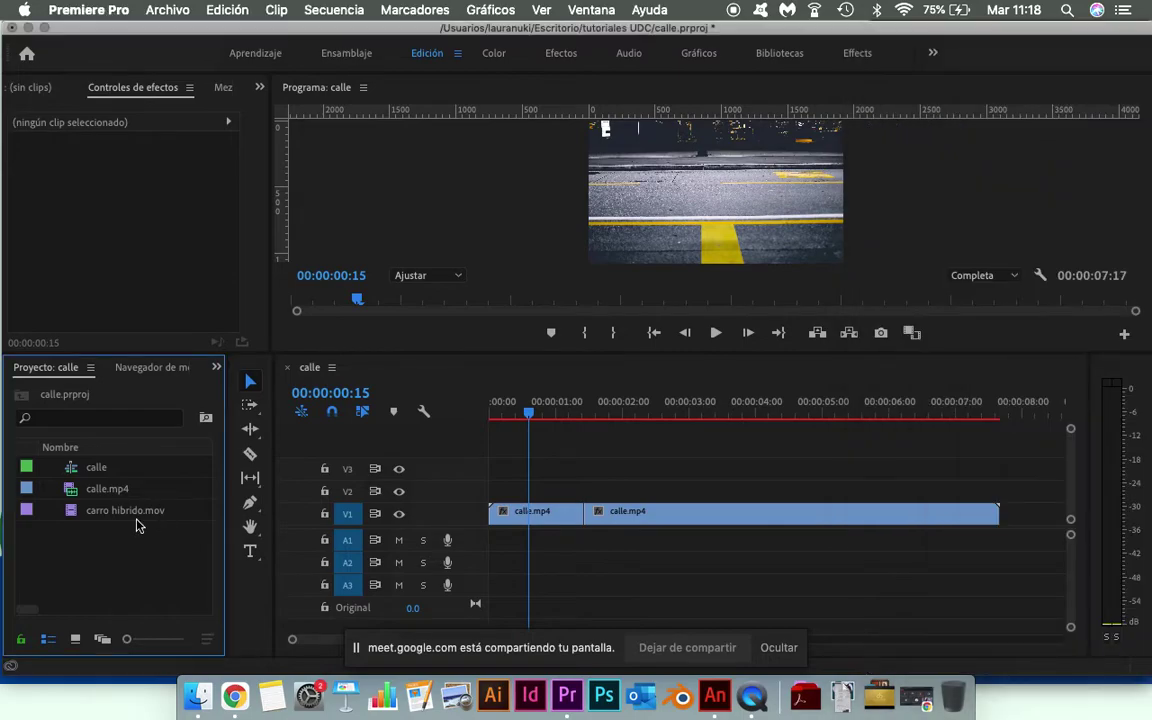
key("Delete")
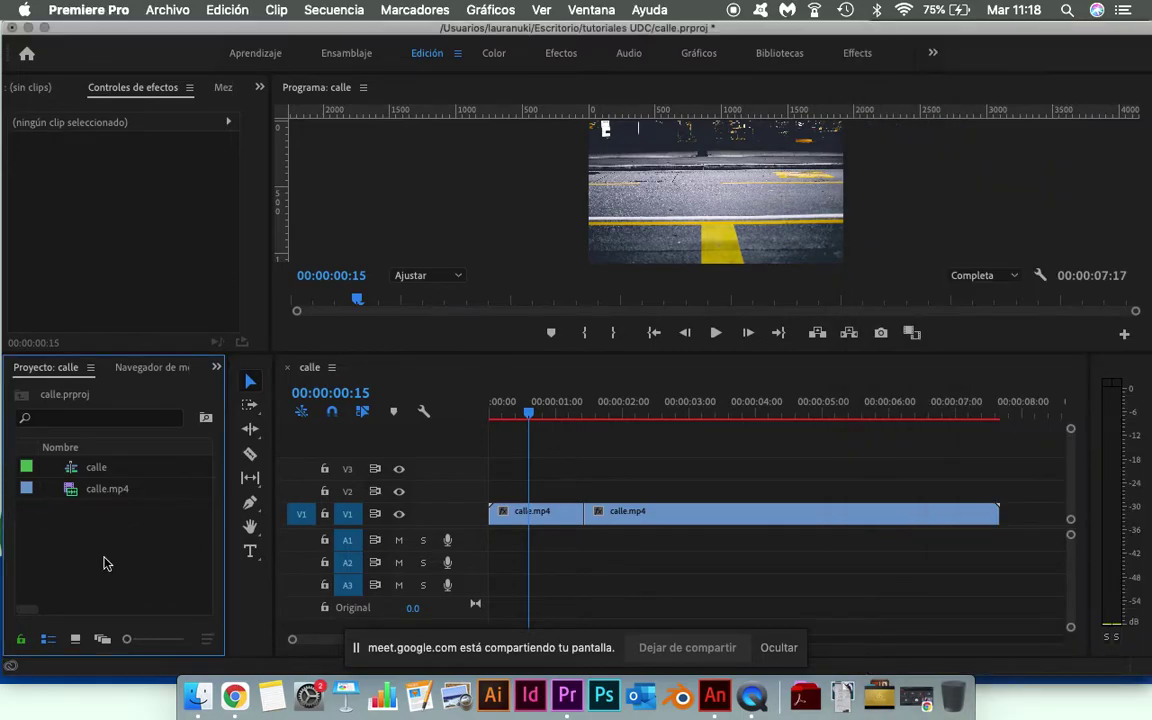
- Preview the street footage, place a test calle.mp4 copy on V2, then delete it
left_click_drag(514, 405, 1078, 397)
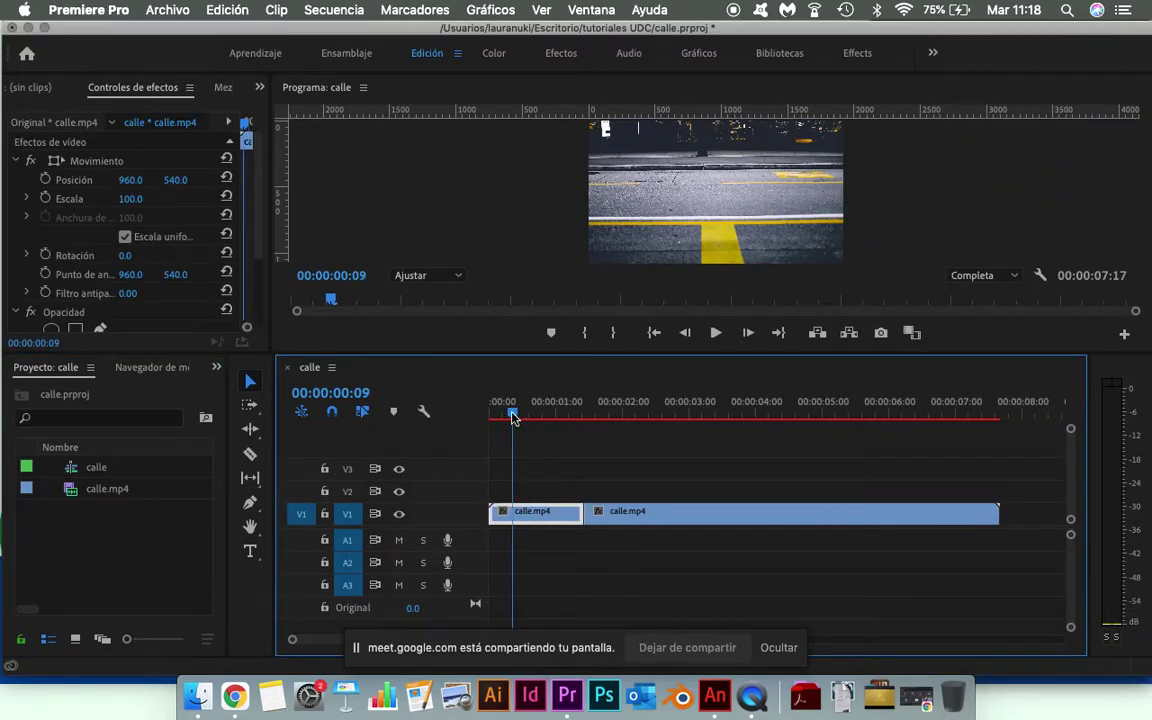
key("Home")
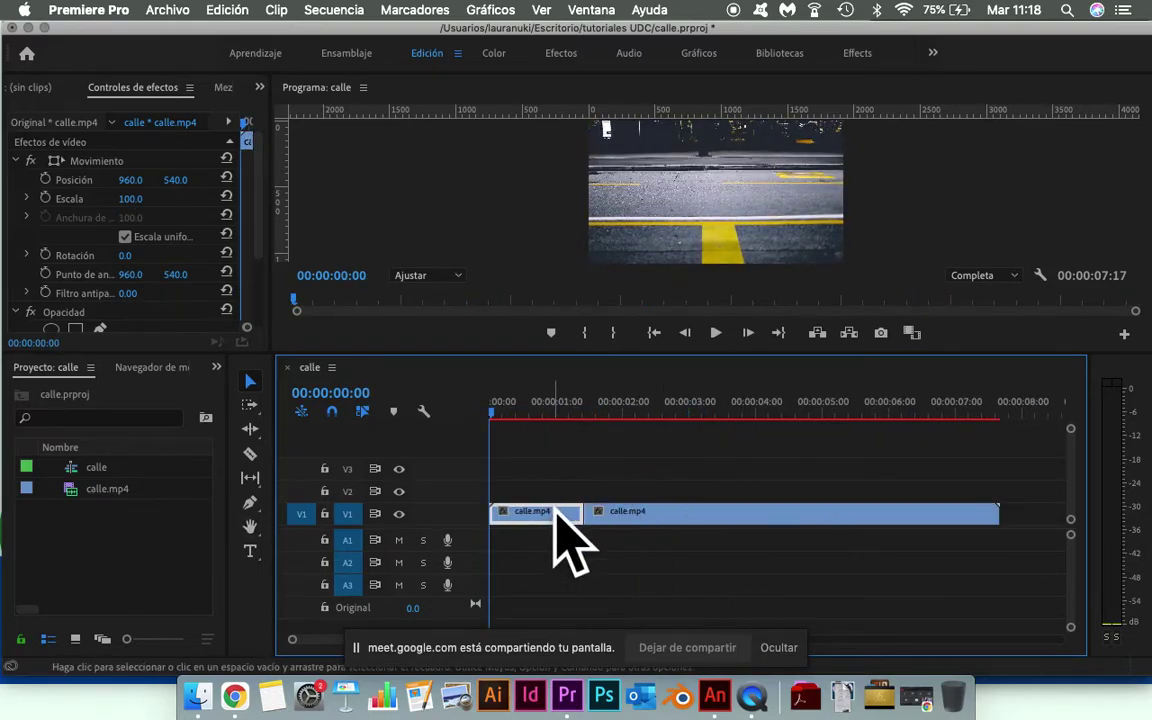
mouse_move(496, 413)
left_mouse_down()
mouse_move(491, 455)
mouse_move(616, 490)
left_mouse_up()
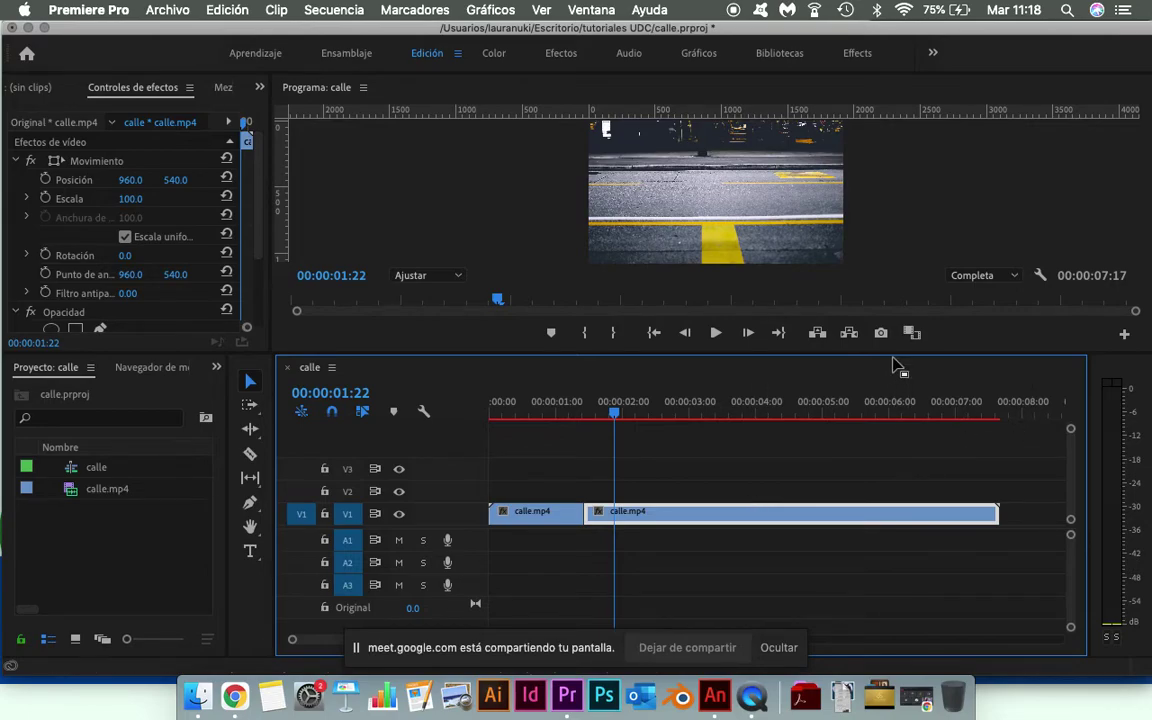
left_click_drag(137, 488, 487, 508)
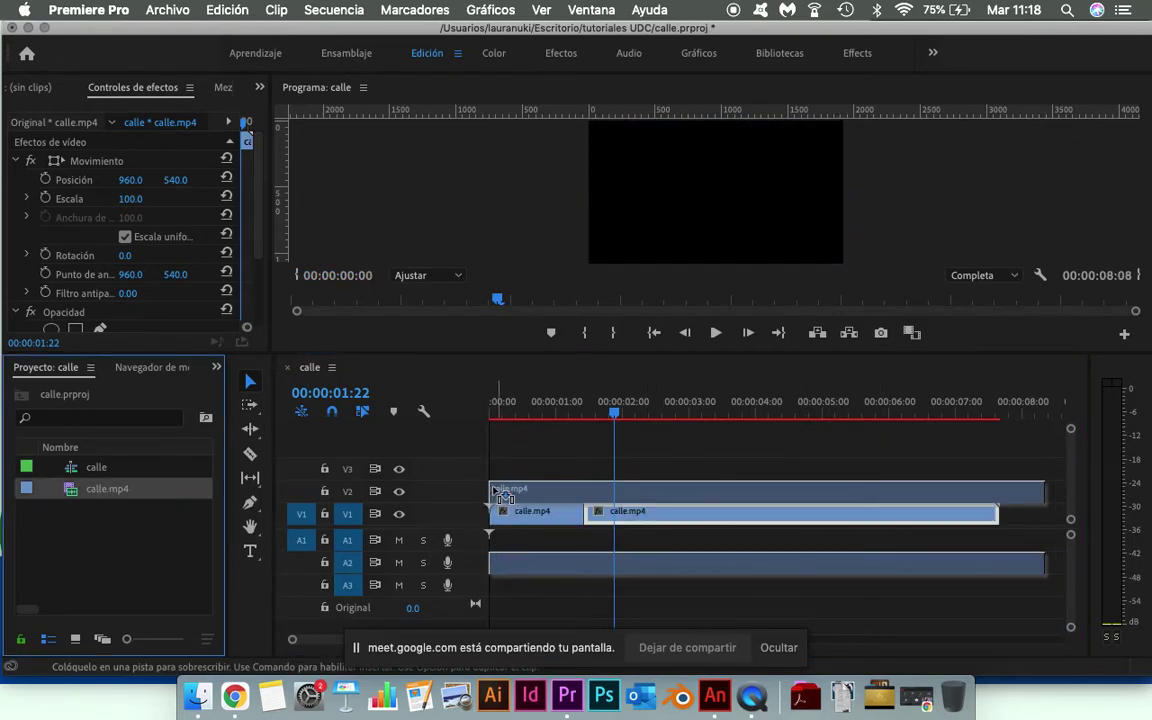
left_click_drag(487, 508, 489, 508)
mouse_move(618, 418)
left_mouse_down()
mouse_move(489, 418)
mouse_move(612, 418)
left_mouse_up()
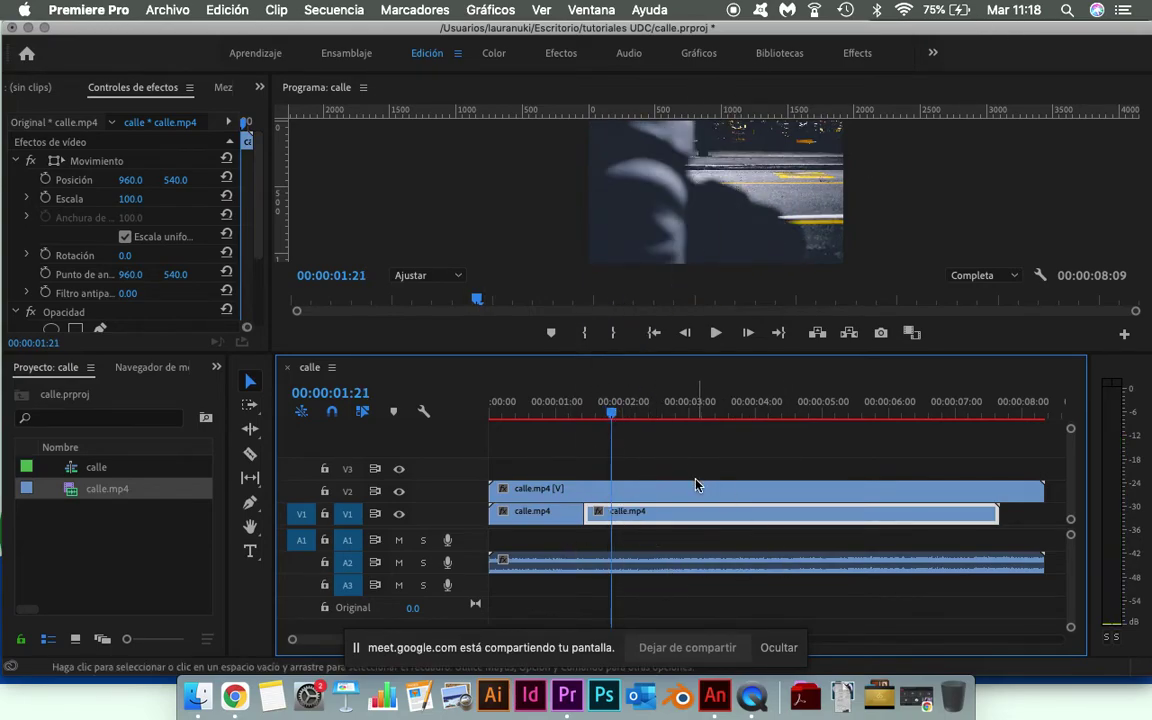
key("Delete")
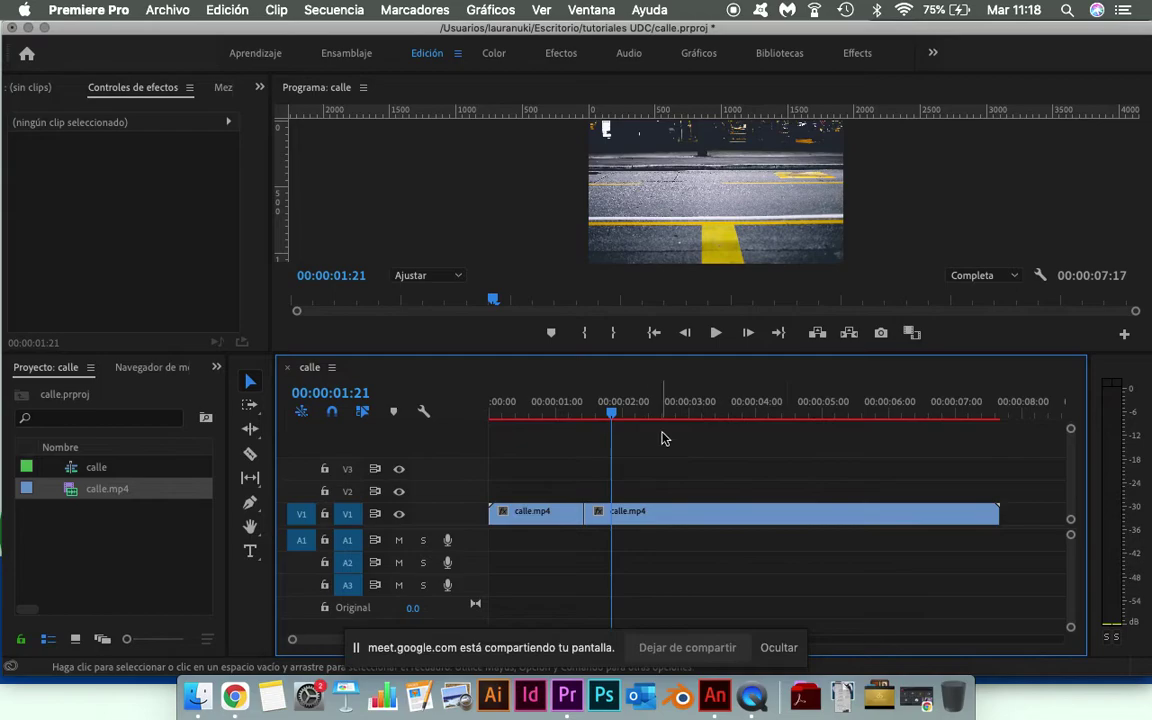
left_click_drag(615, 405, 430, 428)
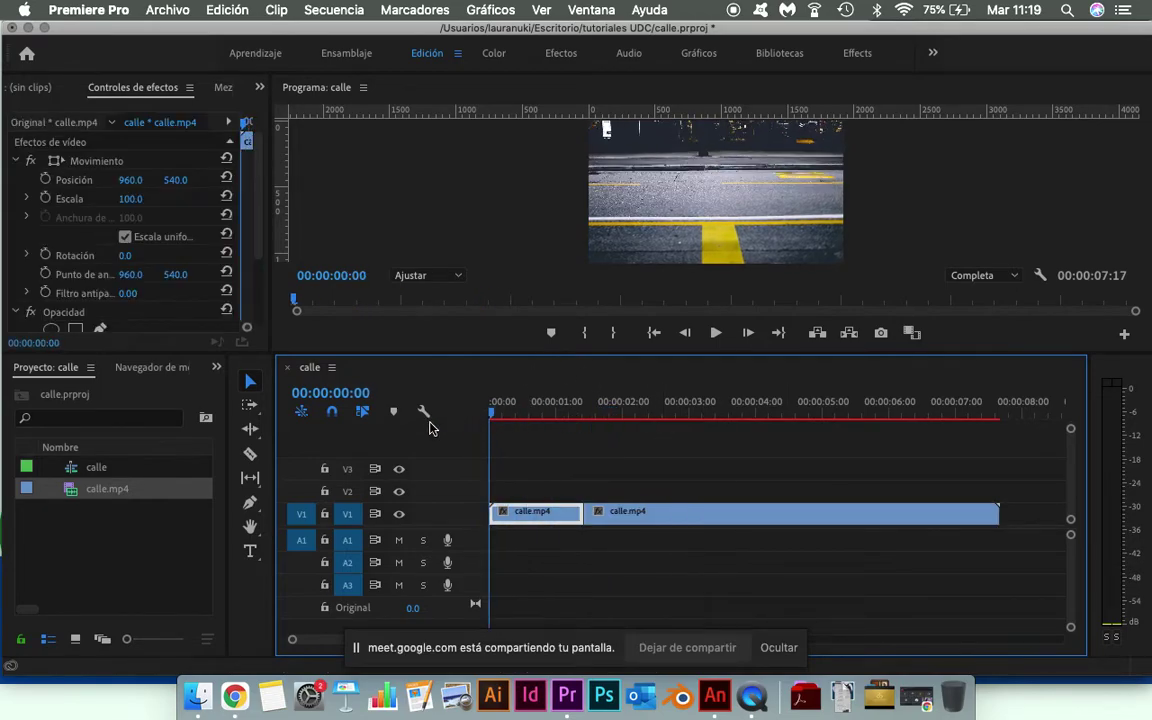
- Import carro hibrido.mov from Finder and place it on V2 at 00:00:00:00 over the street clips
left_click(197, 697)
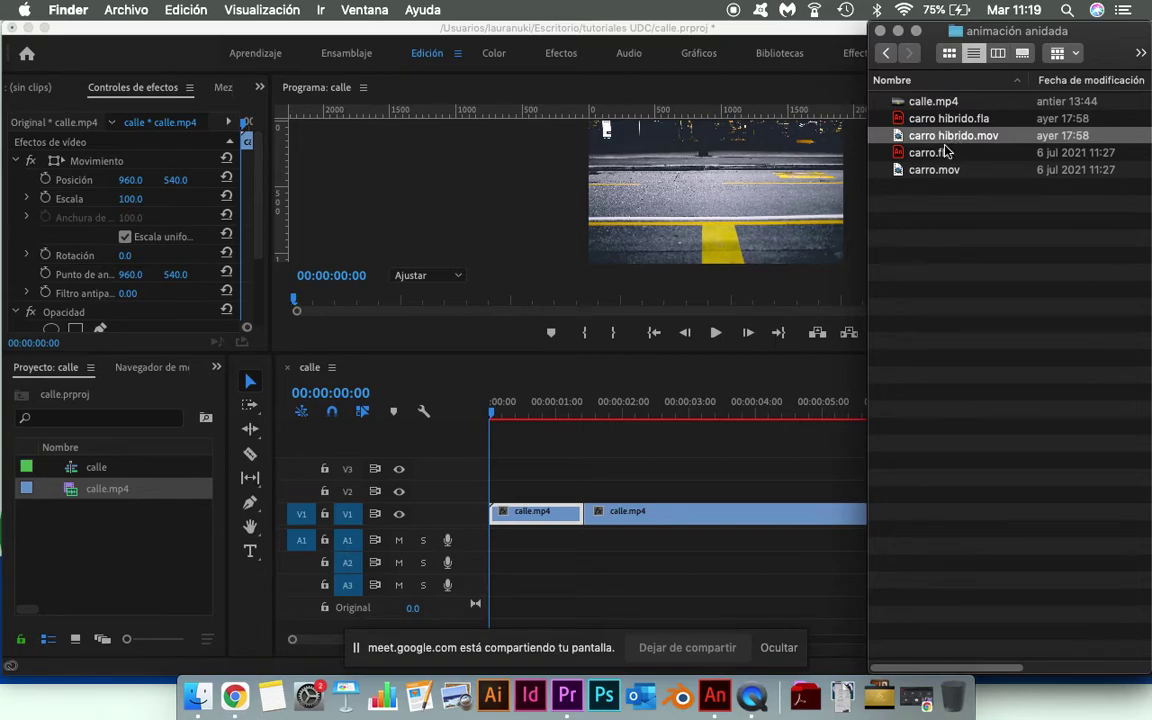
left_click_drag(945, 152, 92, 557)
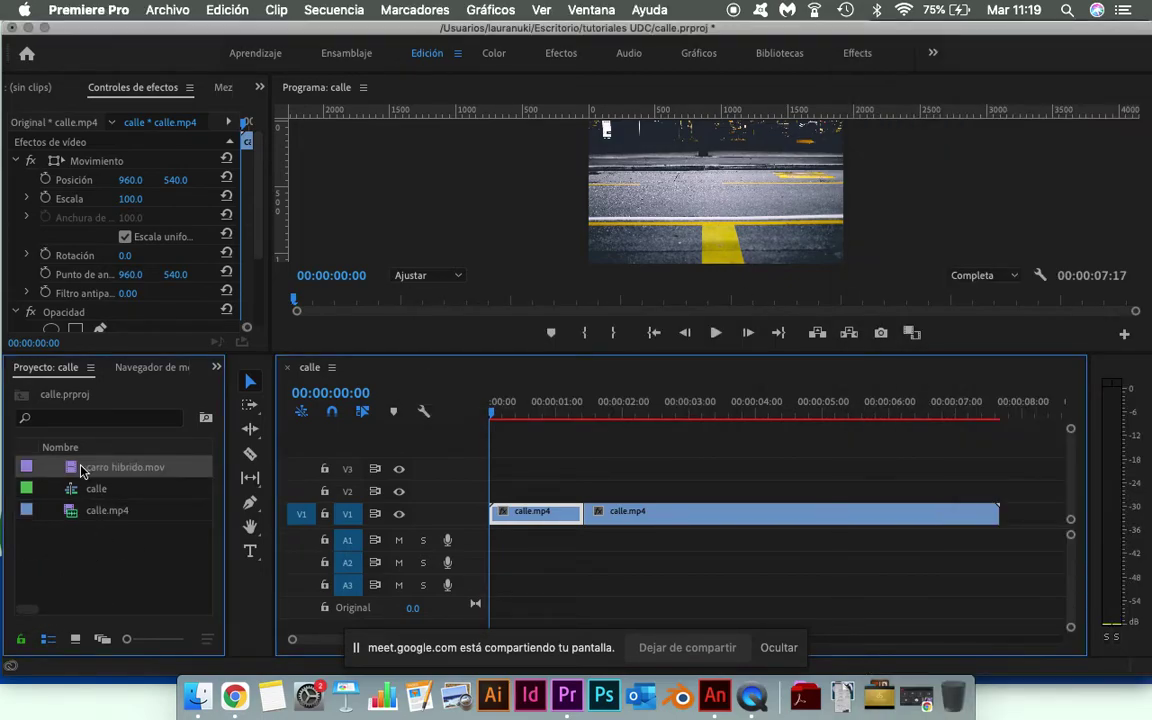
left_click_drag(78, 470, 480, 495)
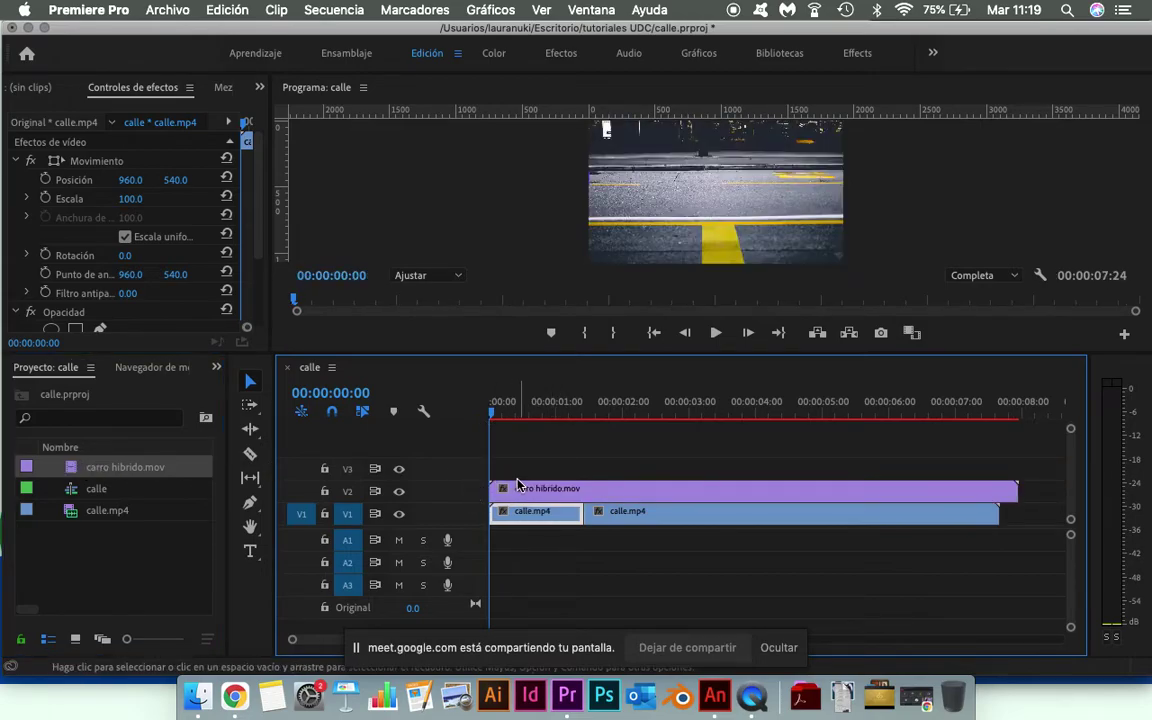
mouse_move(552, 405)
left_mouse_down()
mouse_move(935, 410)
mouse_move(550, 422)
mouse_move(288, 410)
left_mouse_up()
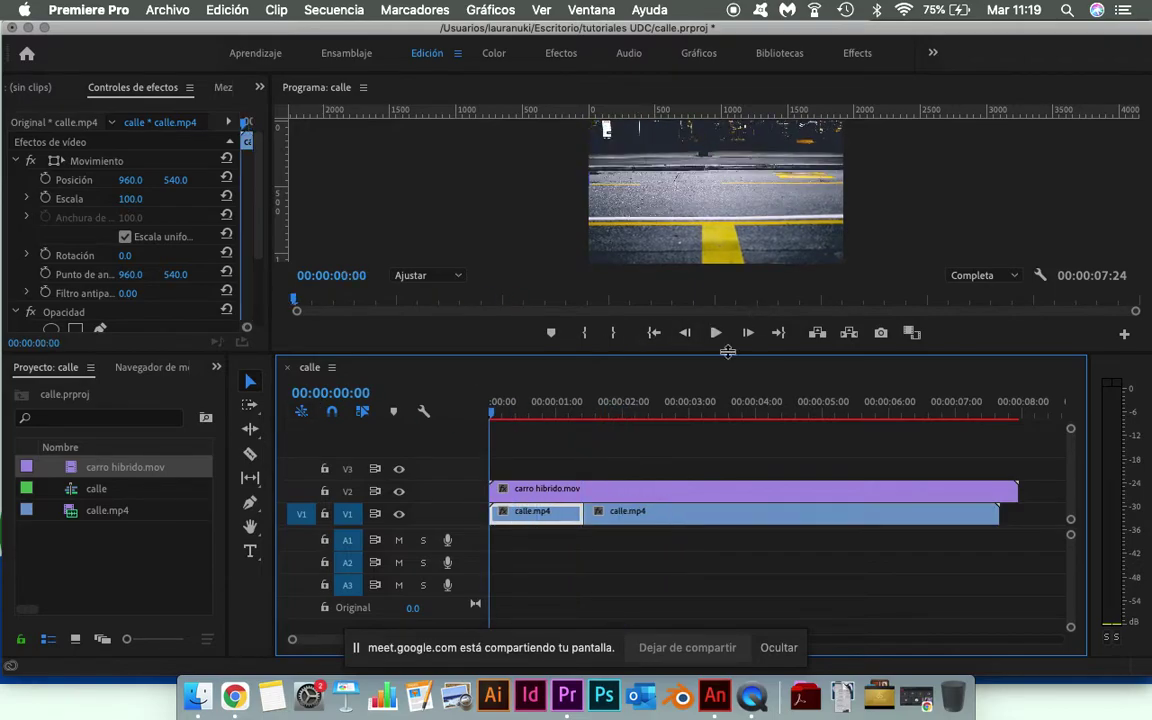
left_click_drag(728, 351, 740, 497)
- Try setting the car clip's Escala to 90 in Effect Controls, then undo it back to 100
left_click(716, 477)
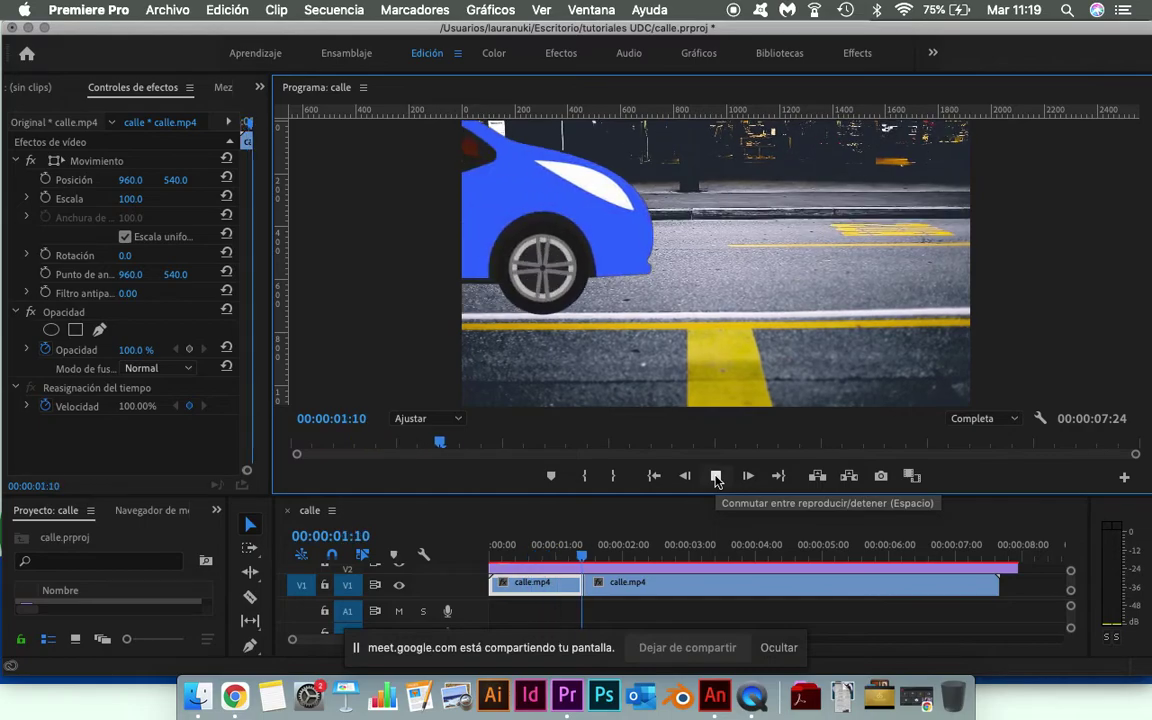
left_click(716, 477)
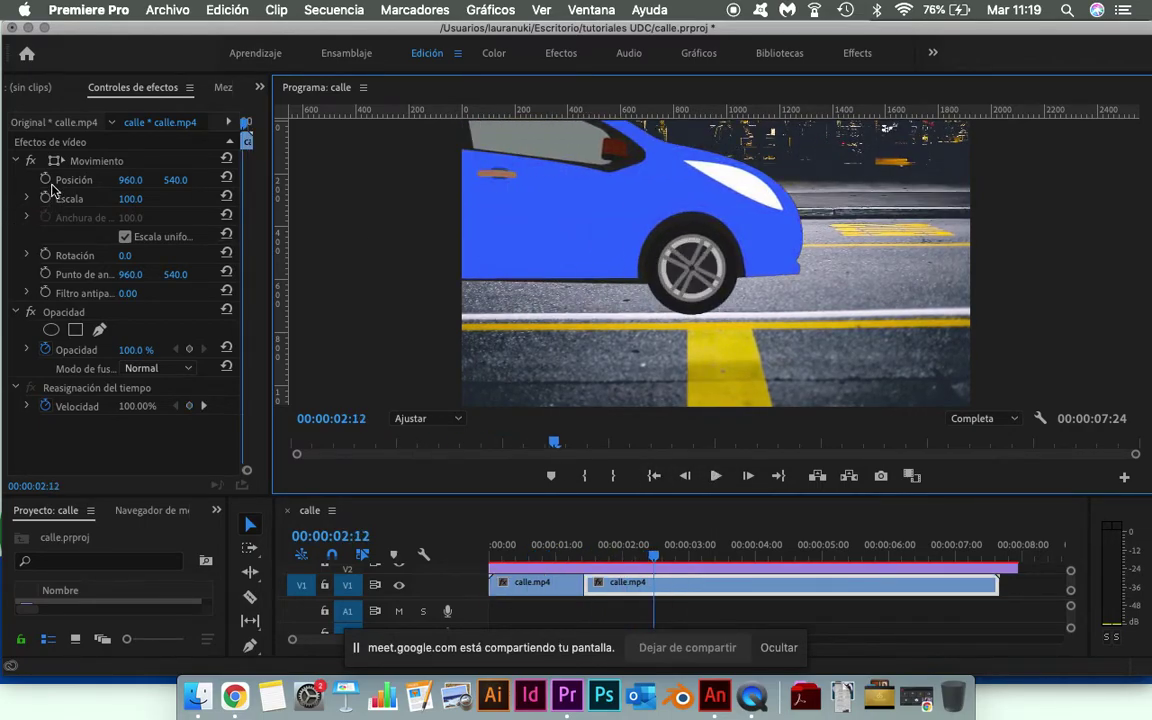
left_click_drag(131, 201, 143, 200)
key("ctrl+z")
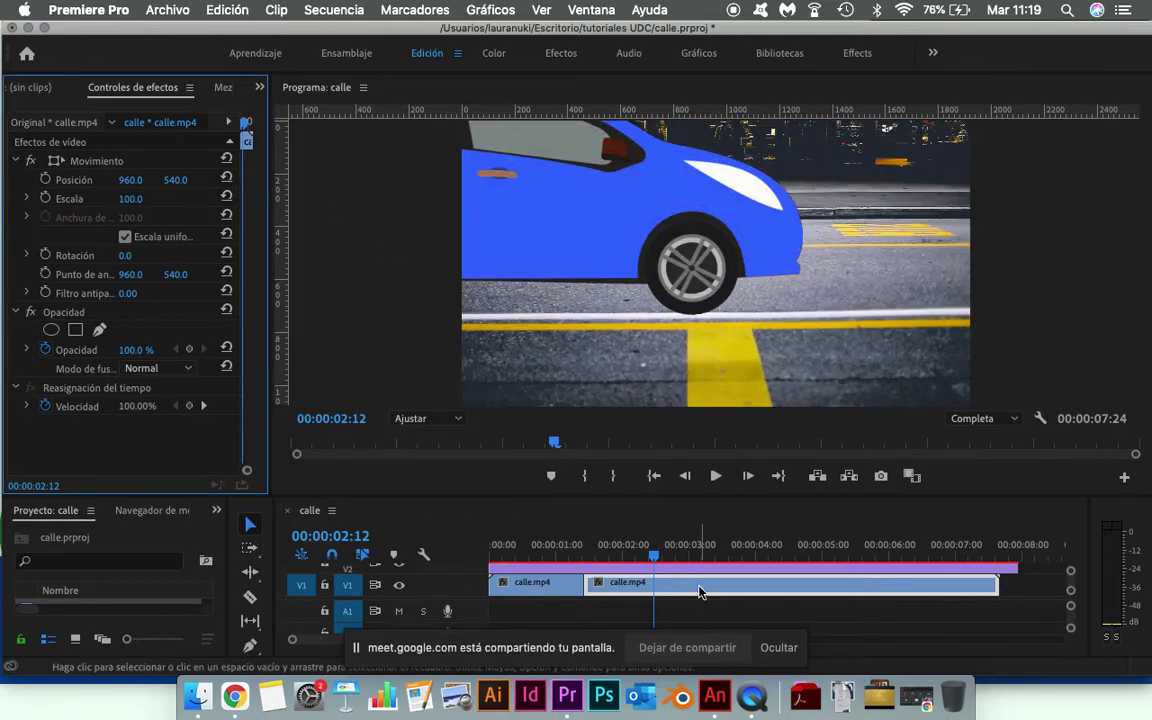
left_click(631, 509)
left_click_drag(127, 205, 117, 205)
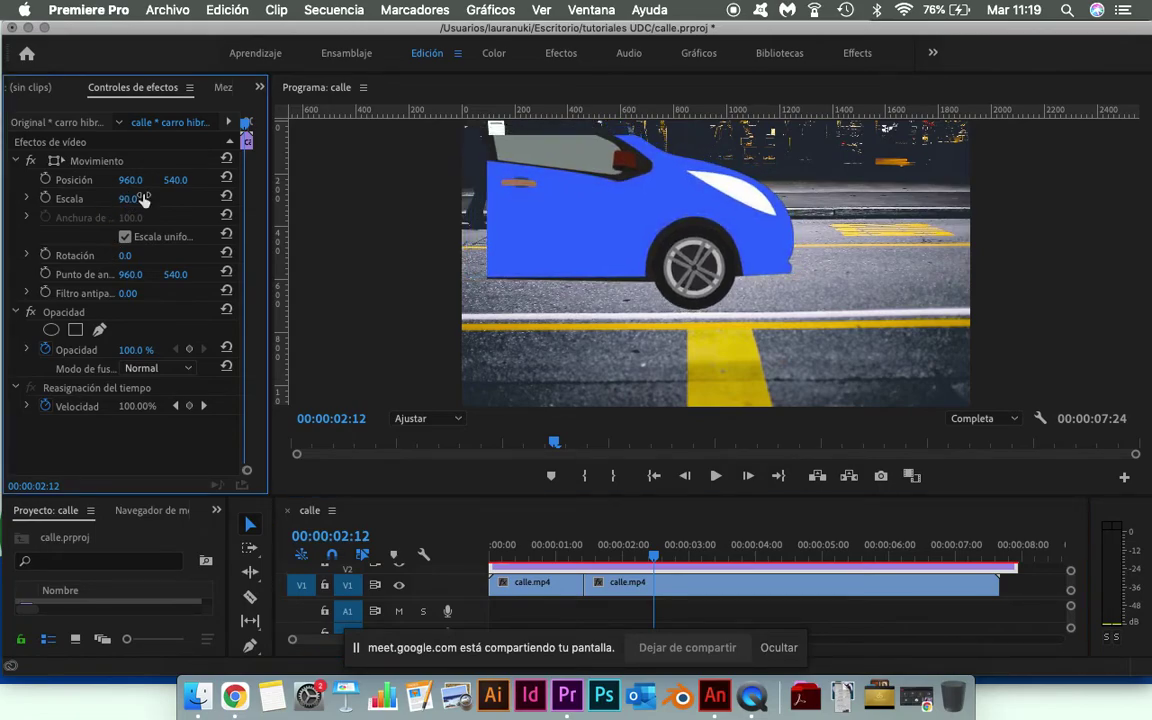
key("cmd+z")
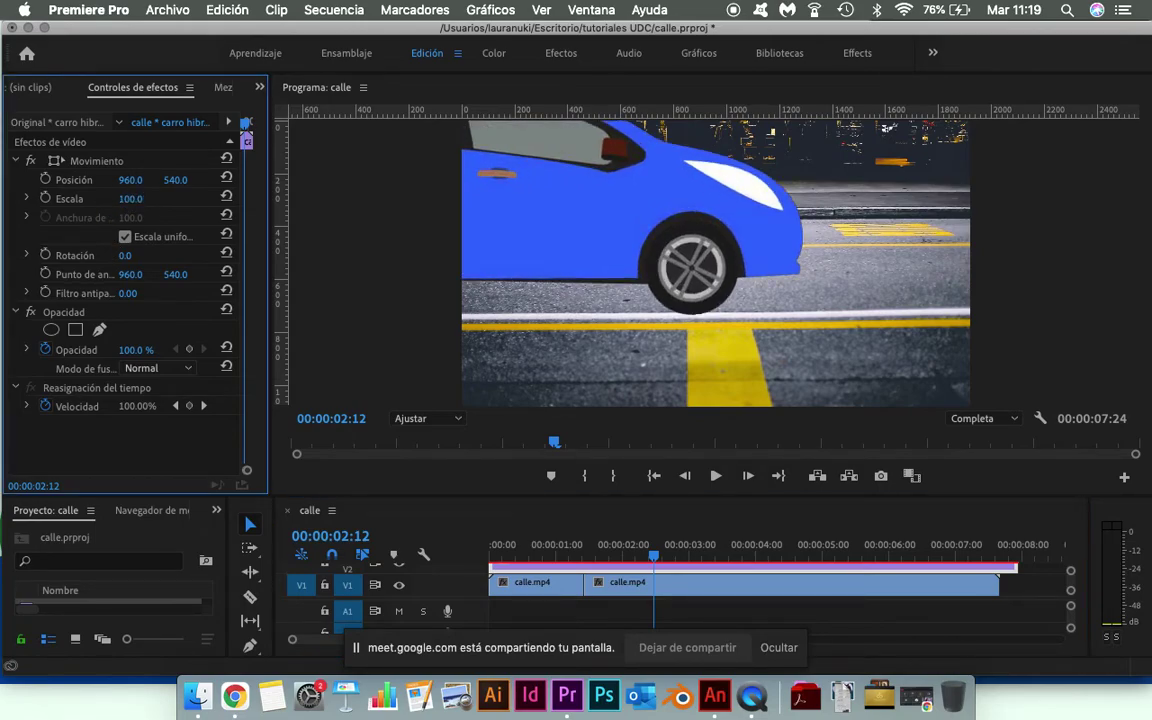
- Test the car clip's Escala value while keeping its existing scale keyframes, then play the sequence from the start
left_click(137, 180)
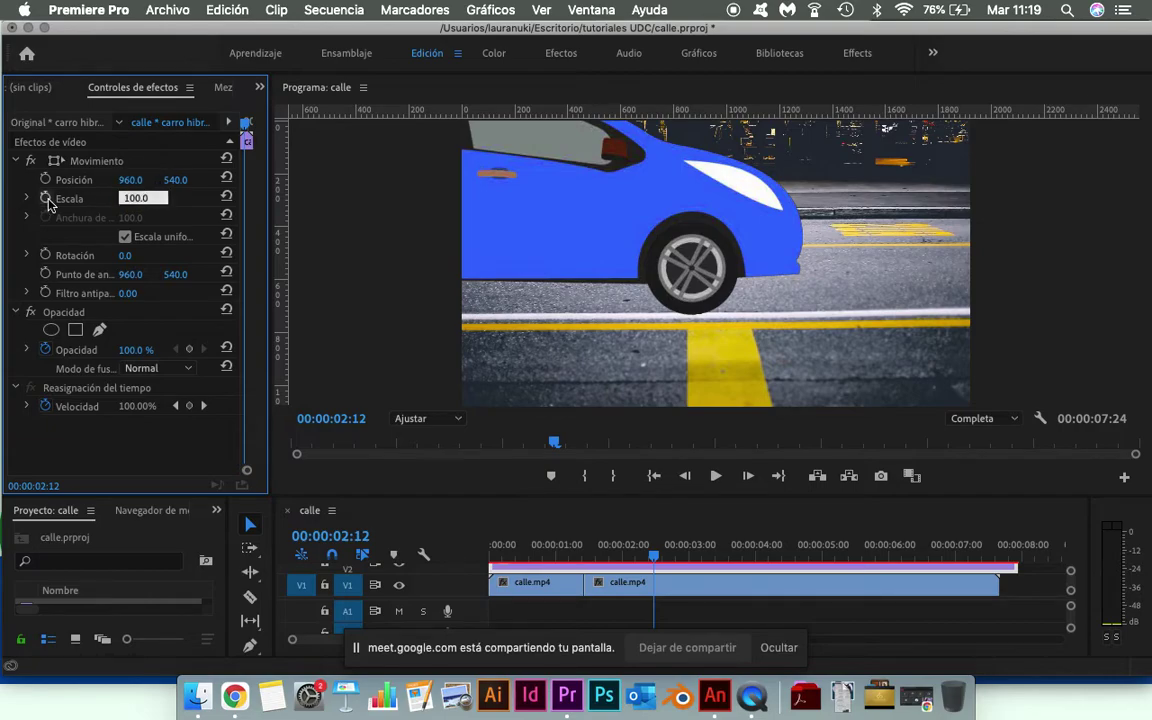
left_click(45, 198)
left_click(45, 198)
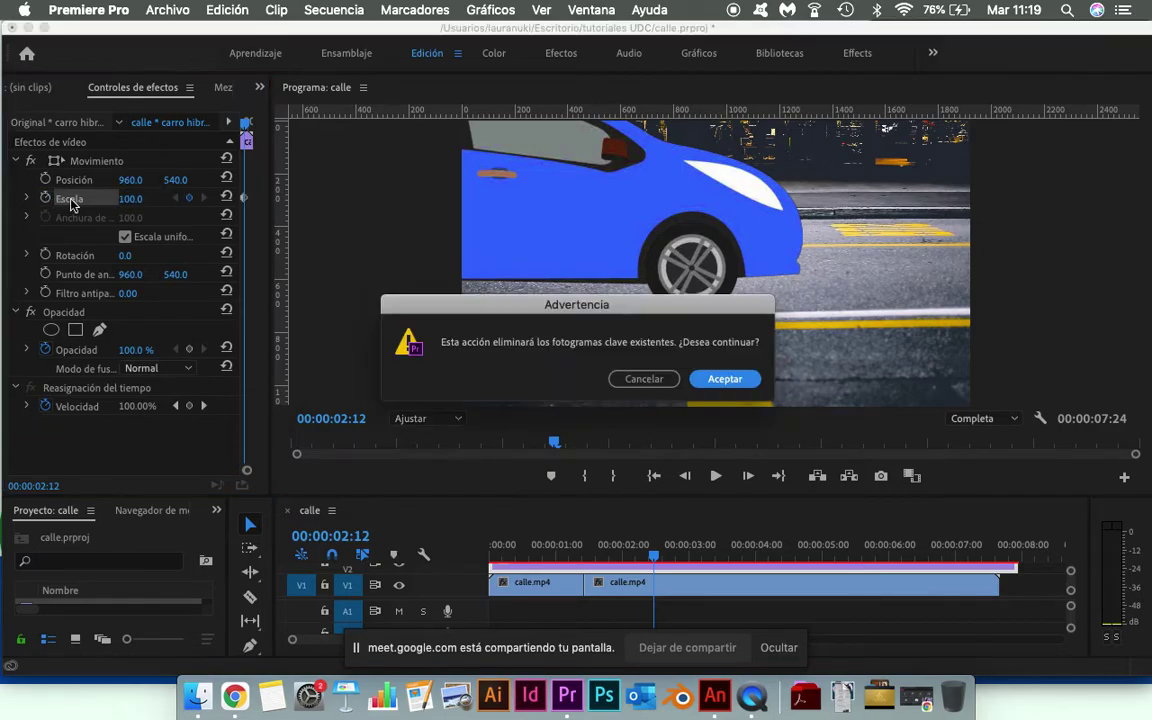
left_click(651, 383)
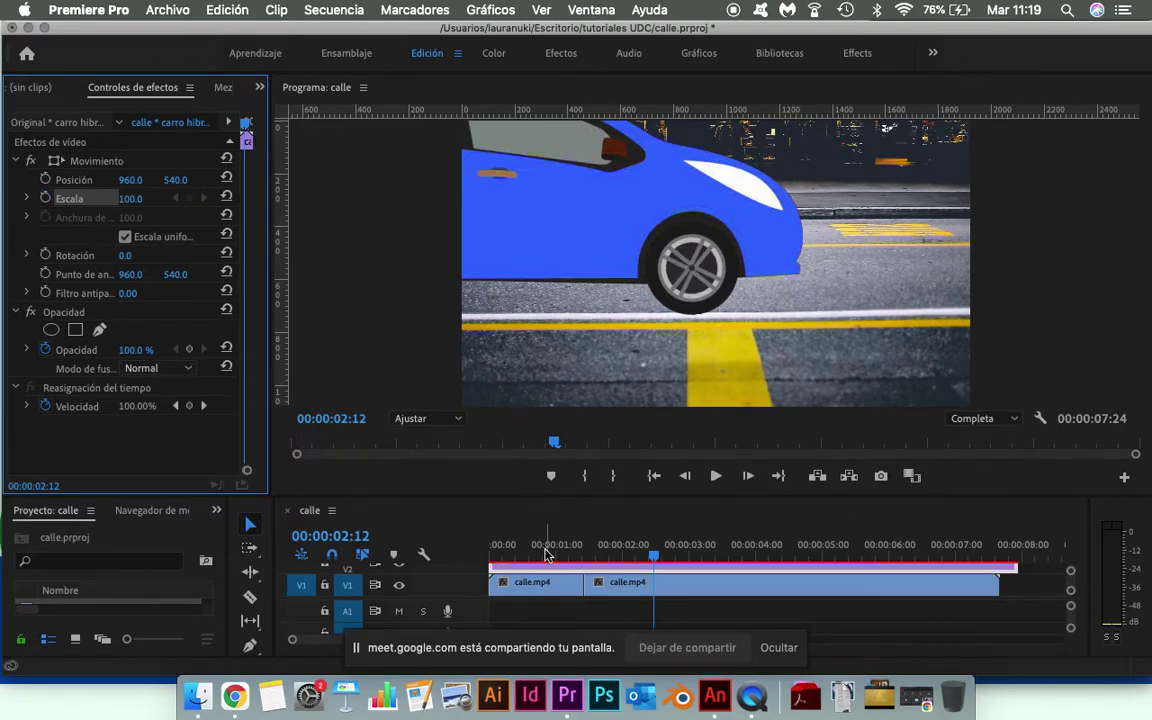
scroll(578, 598, "up", 2)
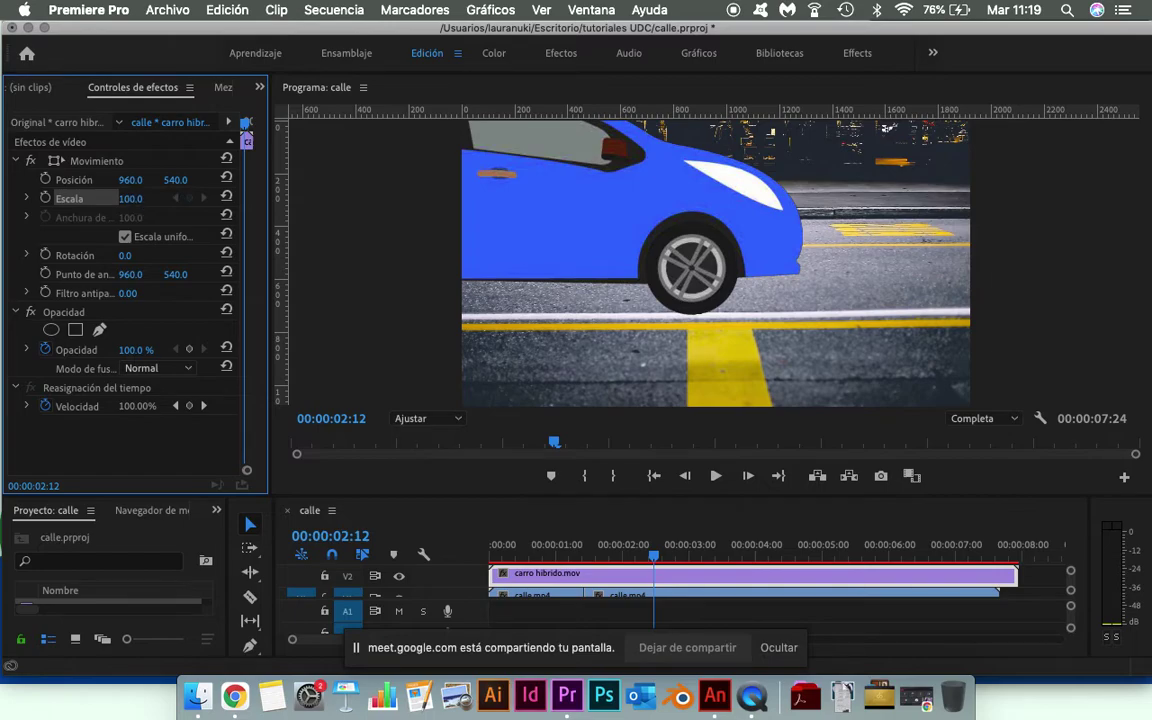
left_click_drag(130, 198, 124, 198)
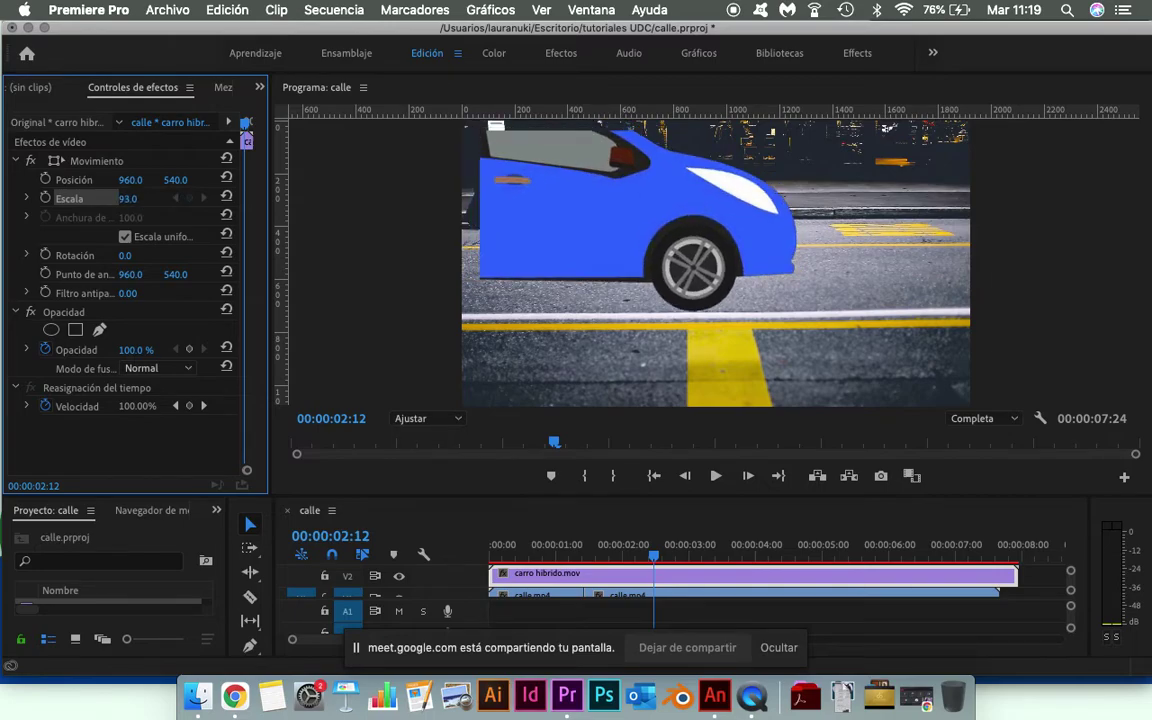
left_click_drag(560, 544, 432, 560)
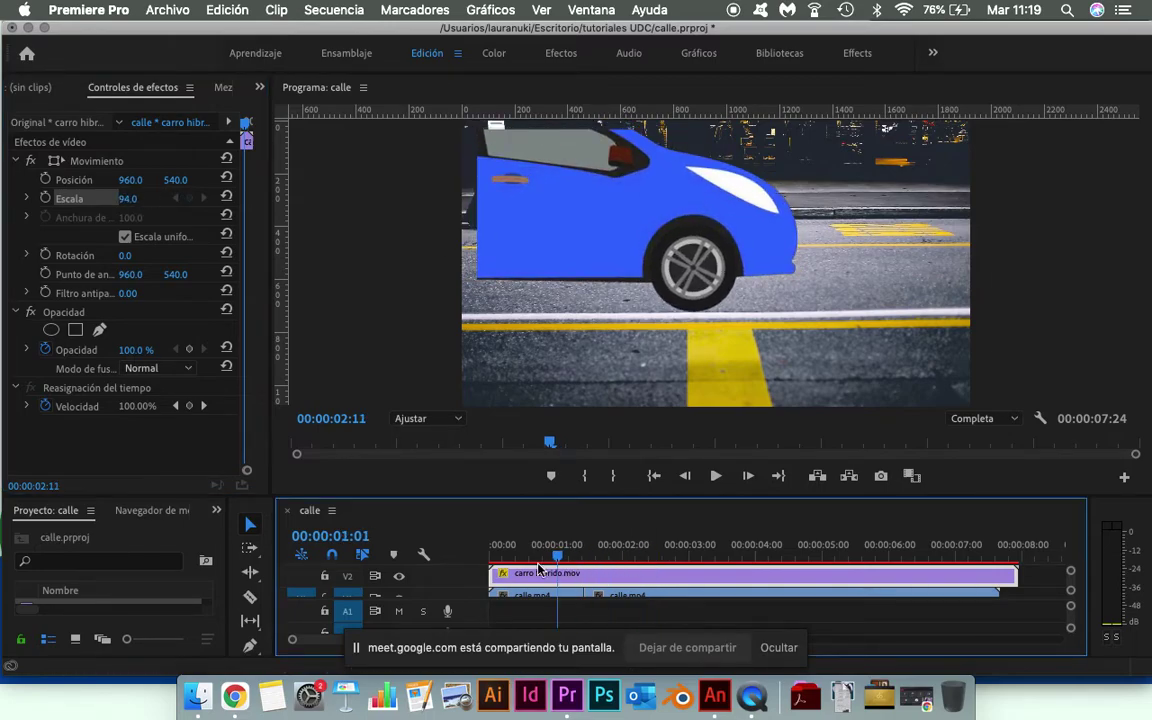
left_click(714, 478)
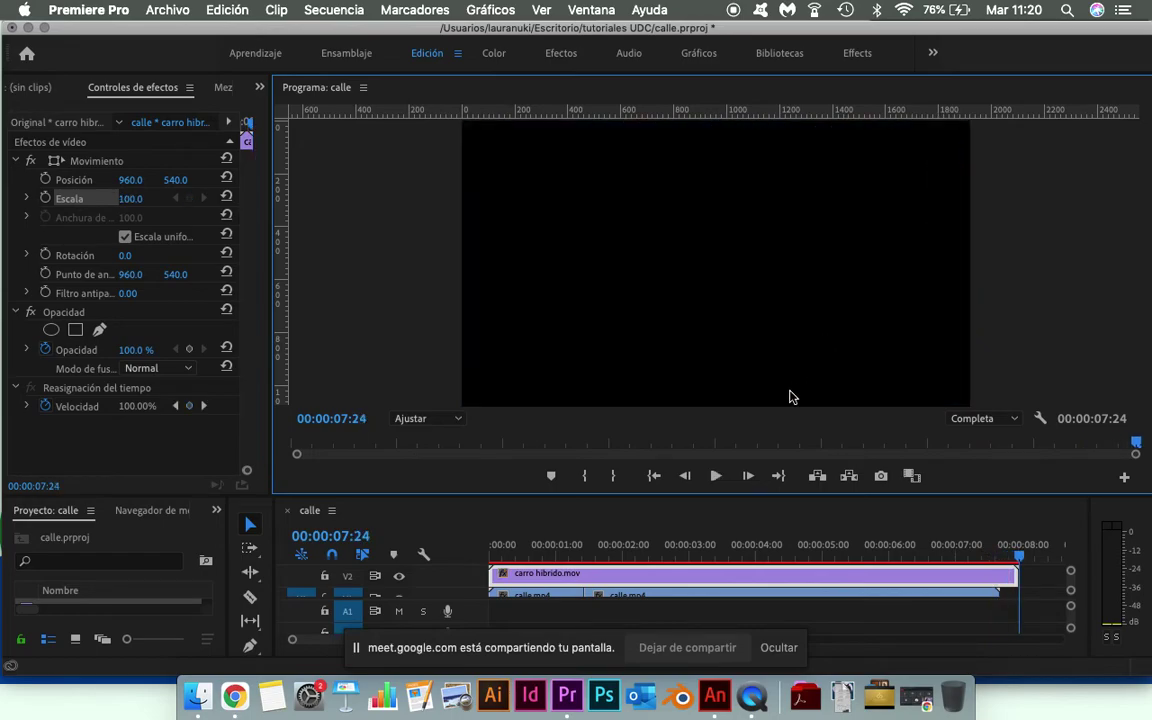
left_click_drag(581, 544, 421, 558)
- At 00:00:02:10, set the car clip's Posición Y to 498, then replay from the start to check
left_click(646, 556)
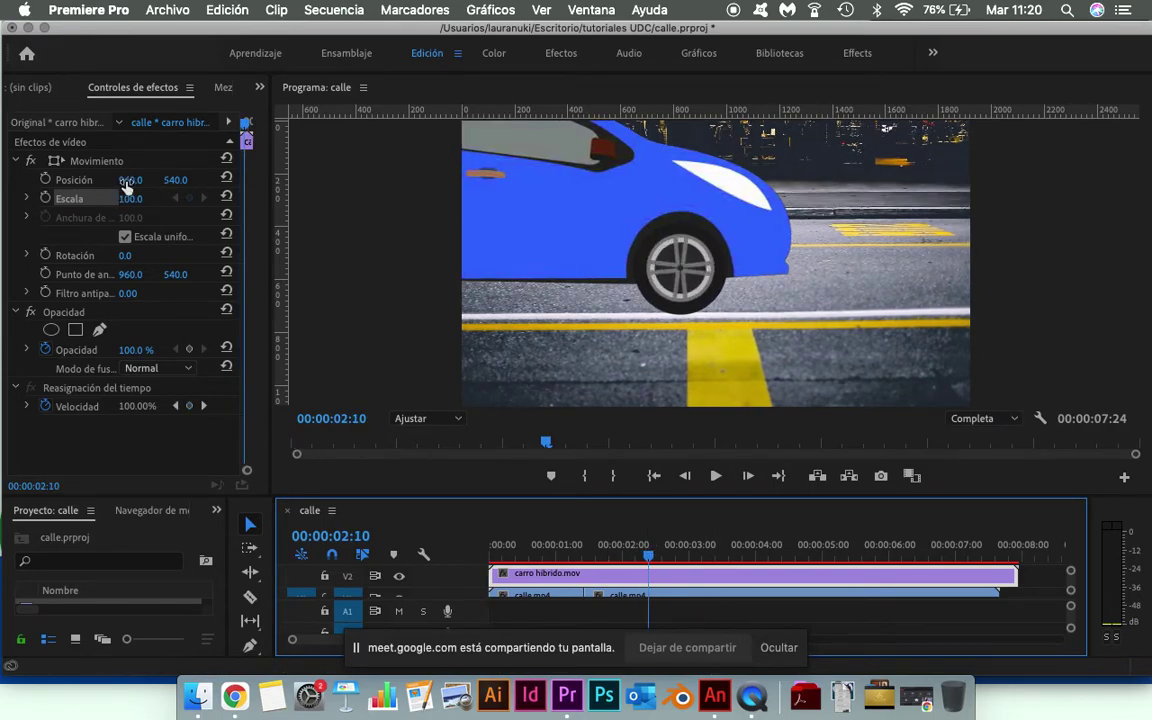
left_click_drag(129, 180, 160, 180)
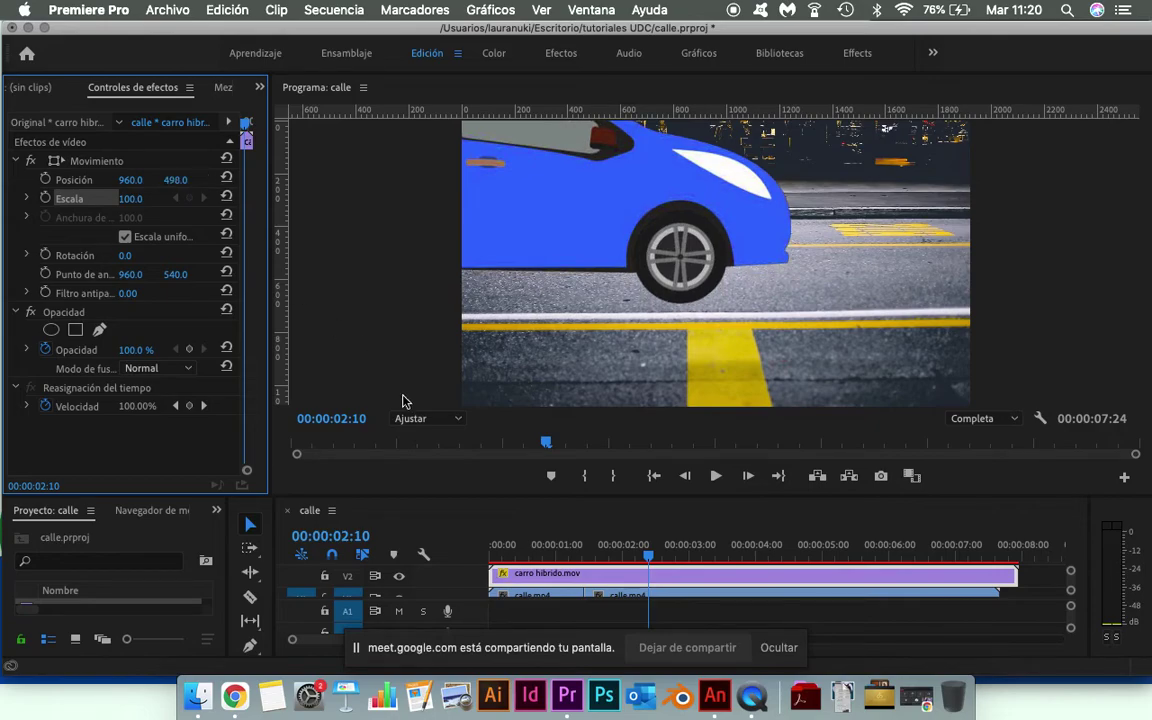
left_click_drag(647, 555, 491, 550)
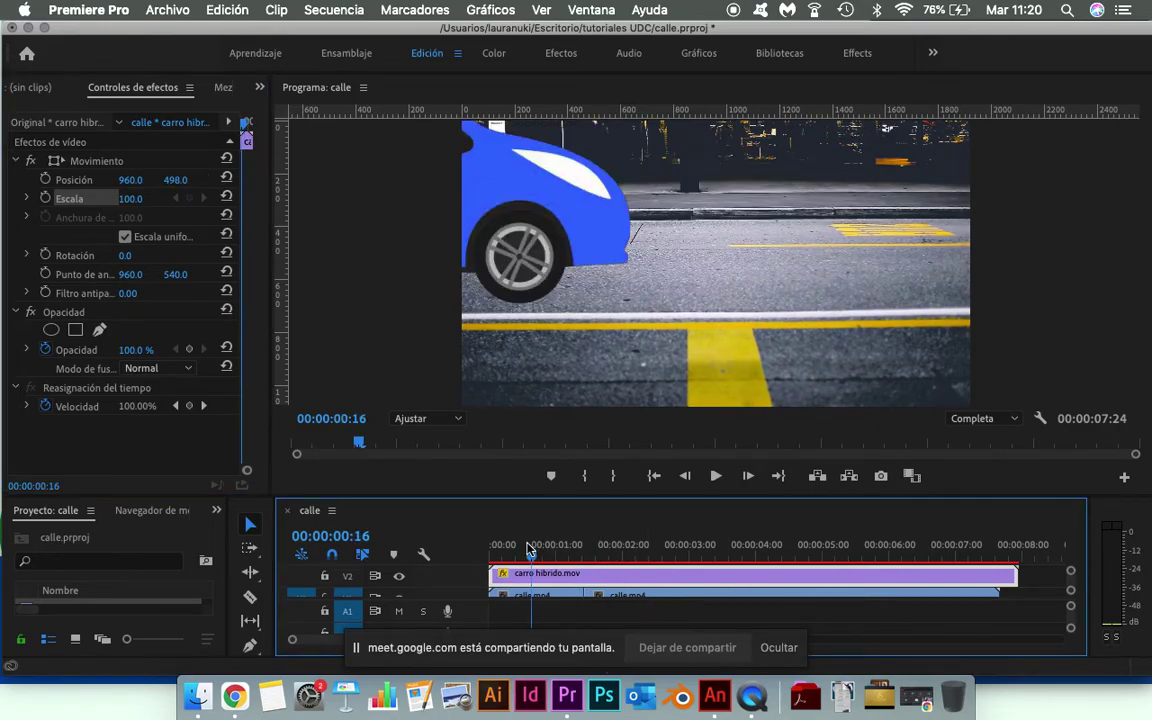
left_click(716, 476)
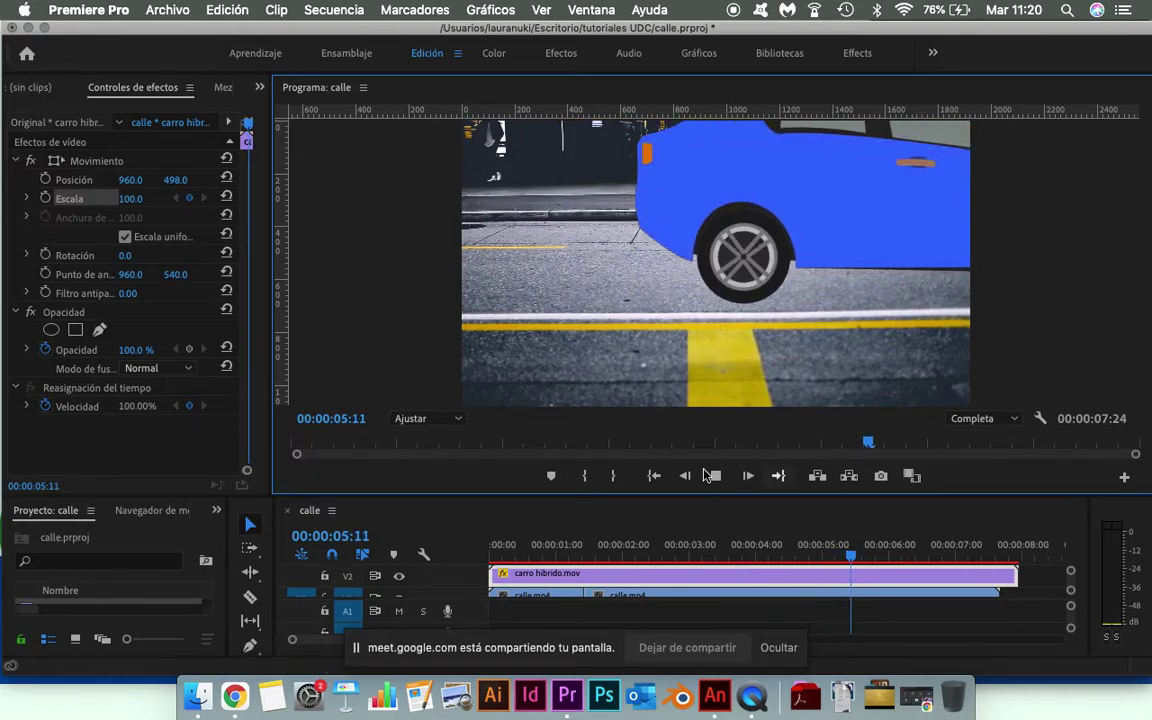
key("space")
- Trim carro hibrido.mov on V2 to end with calle.mp4 at 00:00:07:17, then scrub to verify the ending
left_click_drag(1010, 575, 1005, 575)
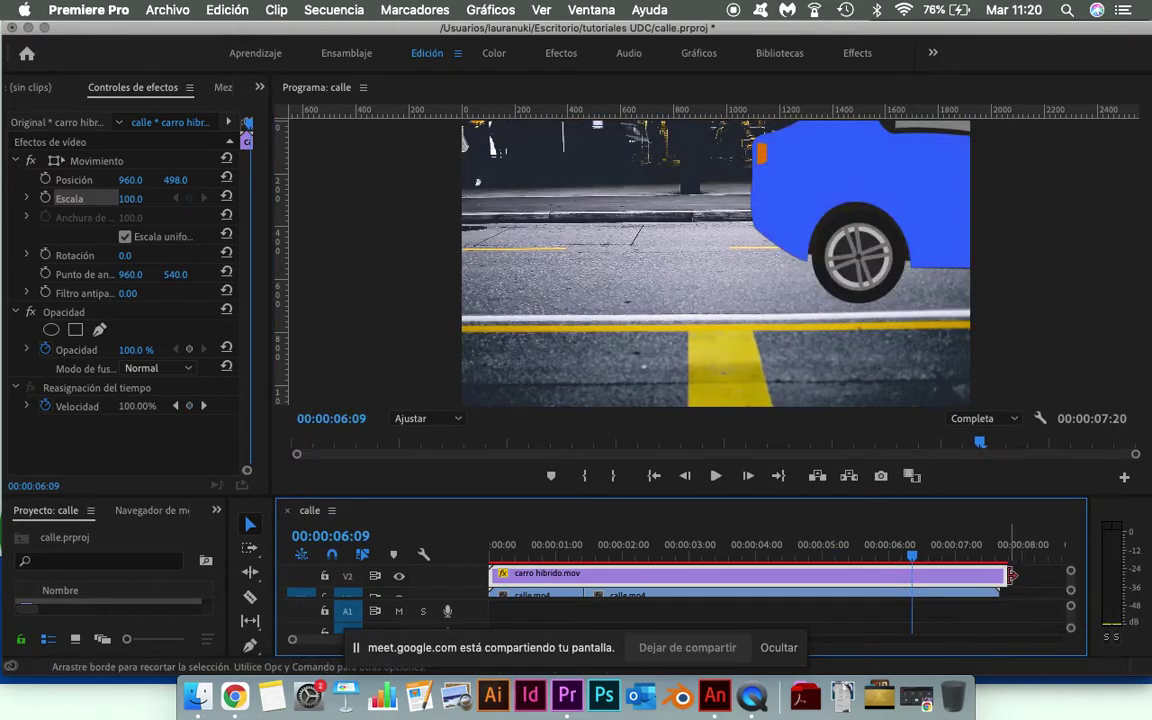
left_click_drag(1005, 575, 995, 573)
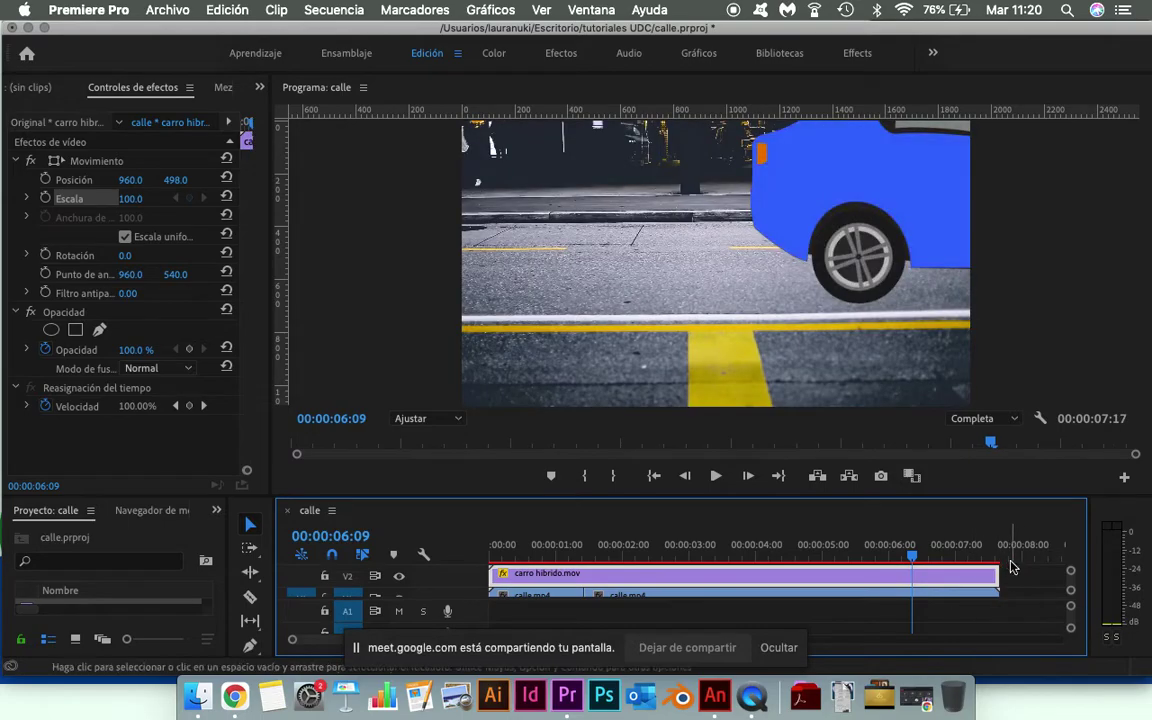
left_click_drag(905, 553, 962, 545)
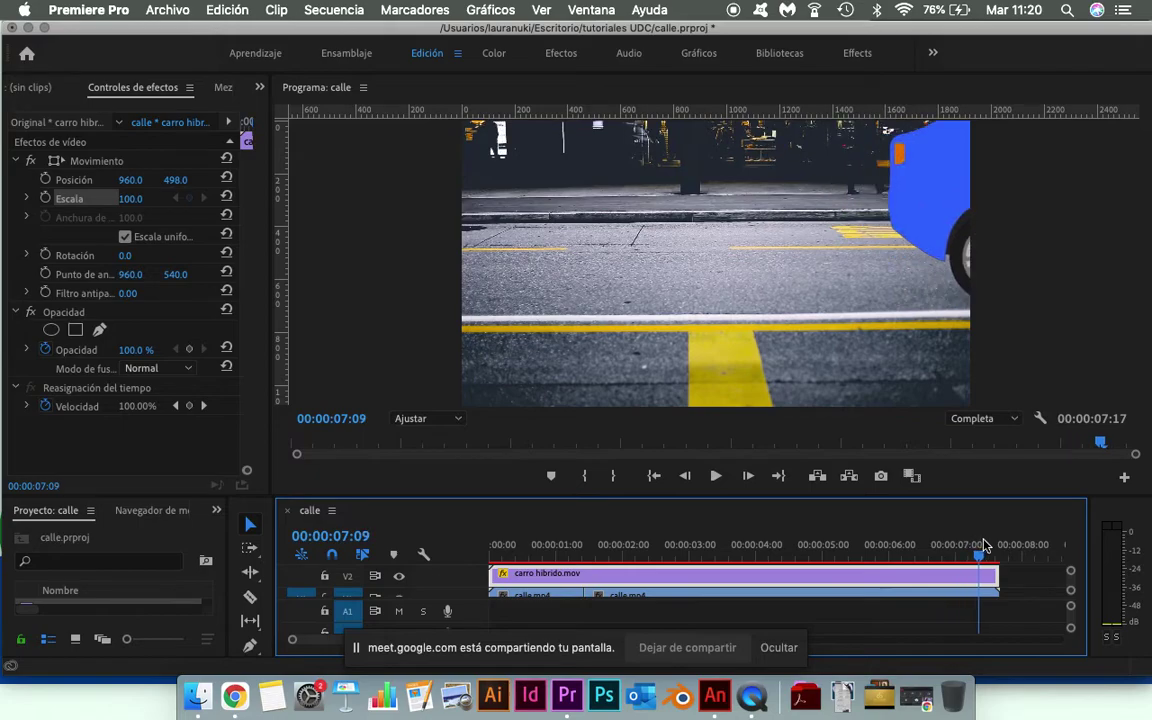
mouse_move(962, 545)
left_mouse_down()
mouse_move(993, 543)
mouse_move(490, 545)
left_mouse_up()
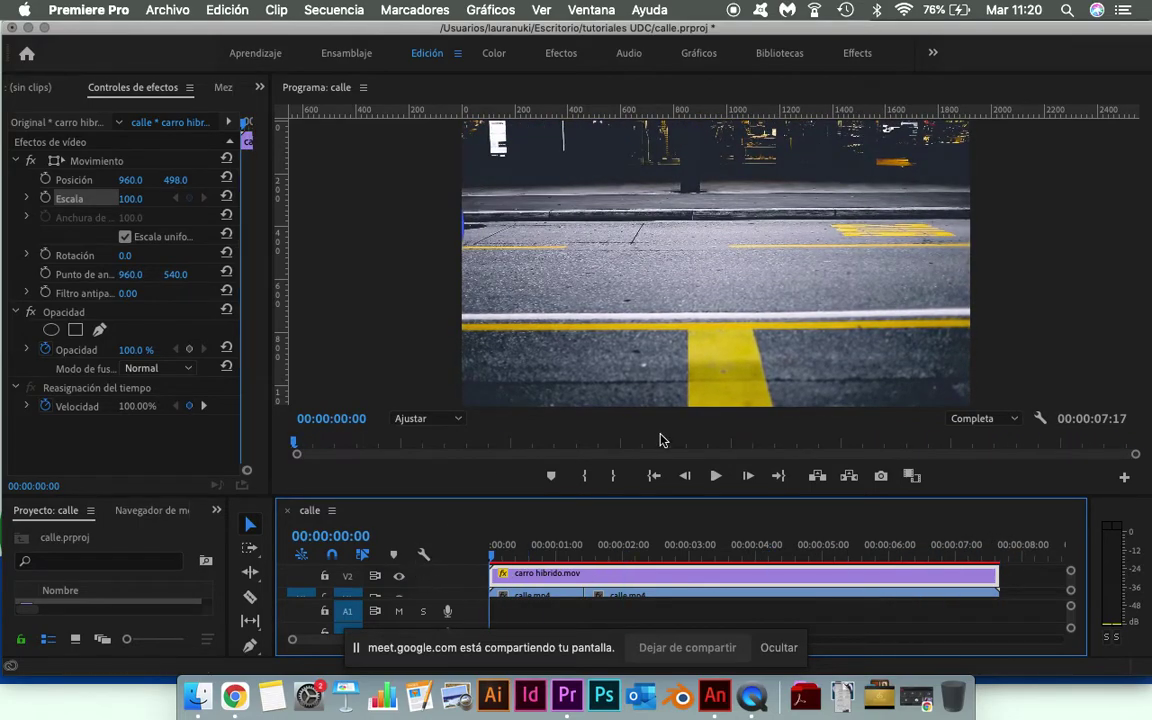
left_click(716, 705)
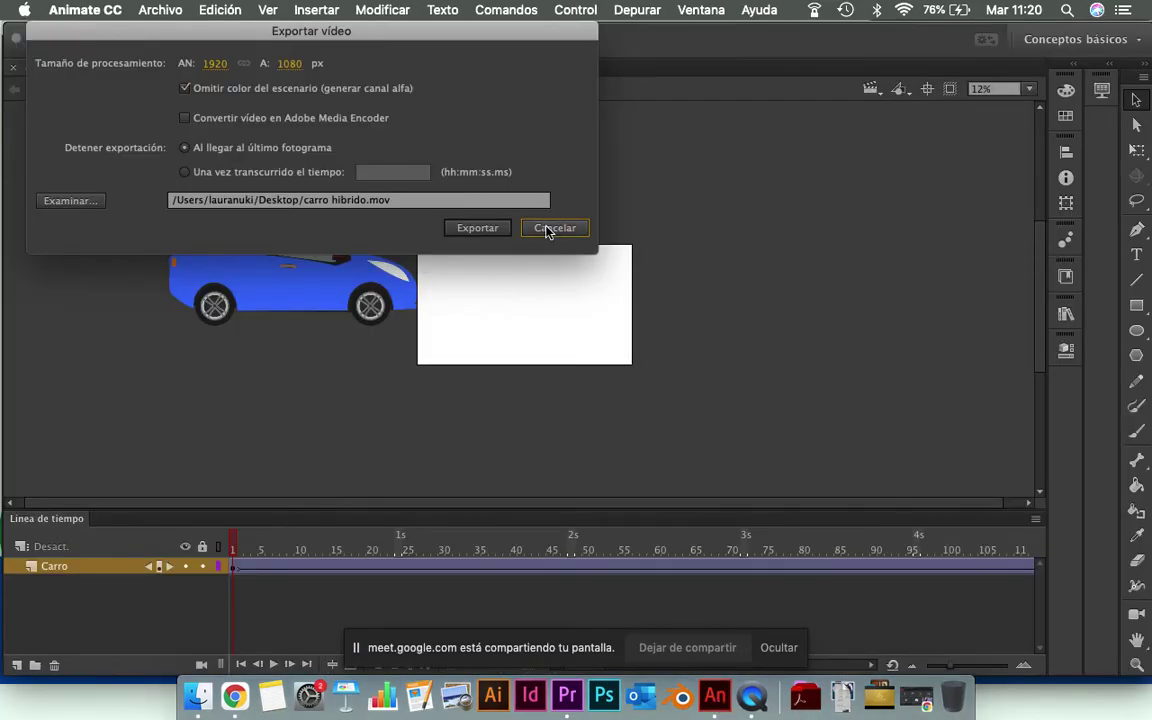
- Cancel Animate's Exportar vídeo dialog for carro hibrido.mov
left_click(547, 229)
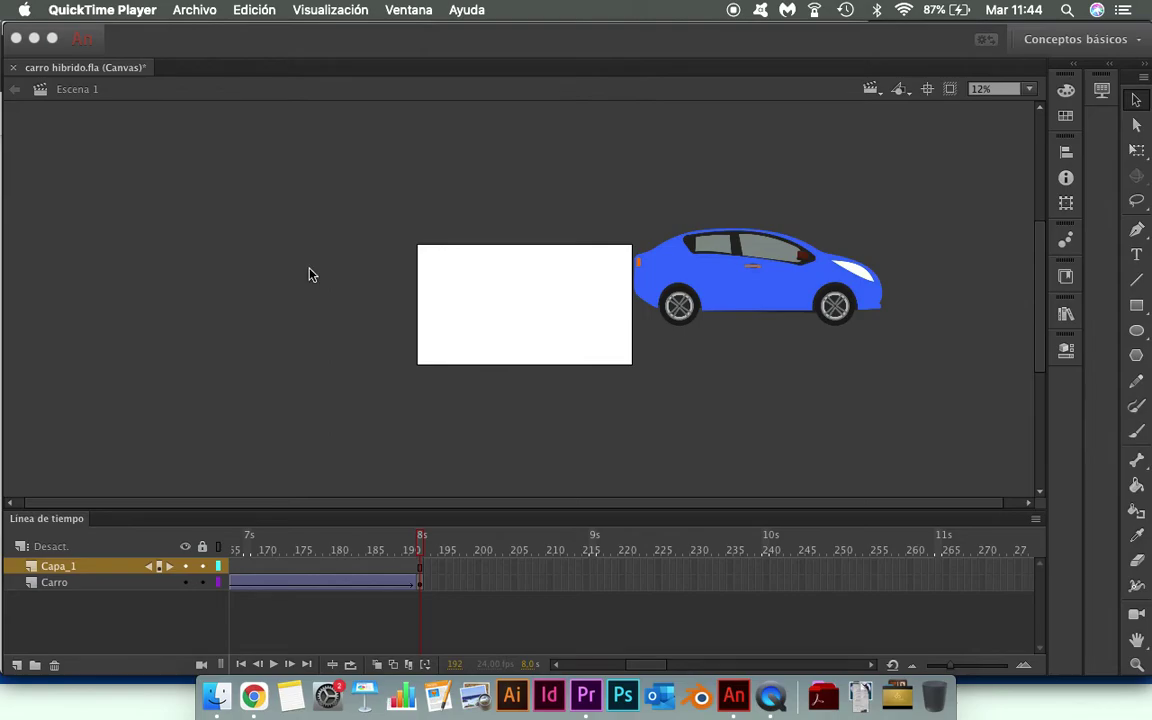
left_click(586, 697)
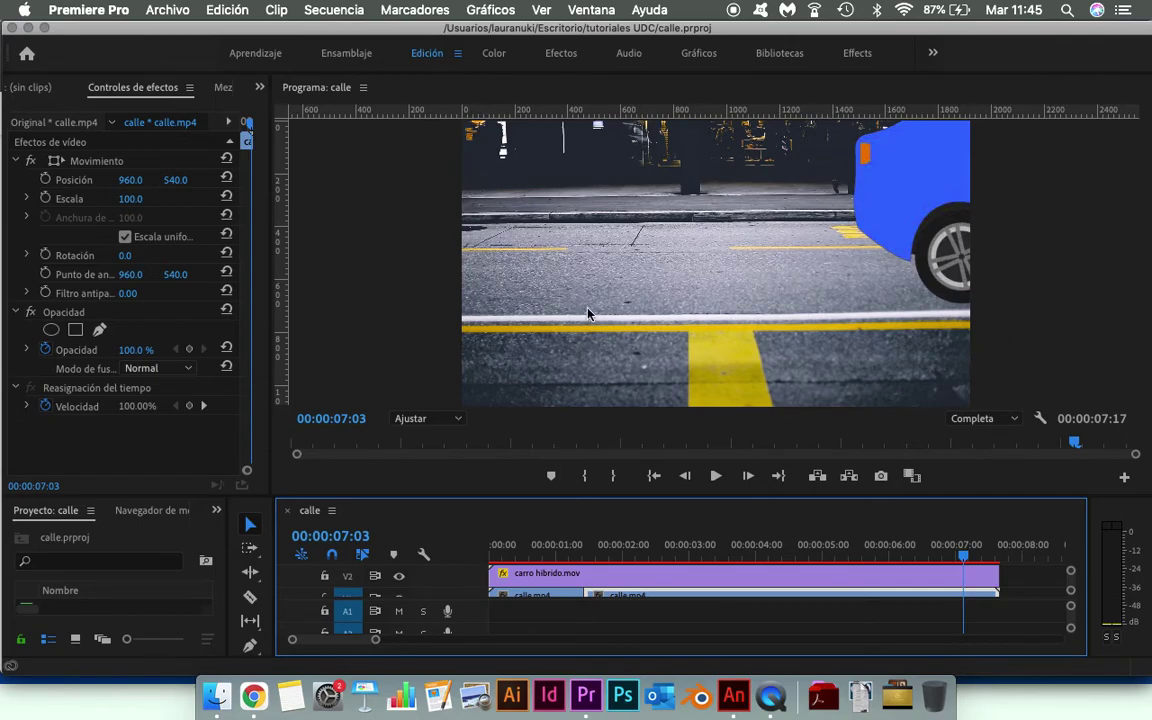
left_click(733, 700)
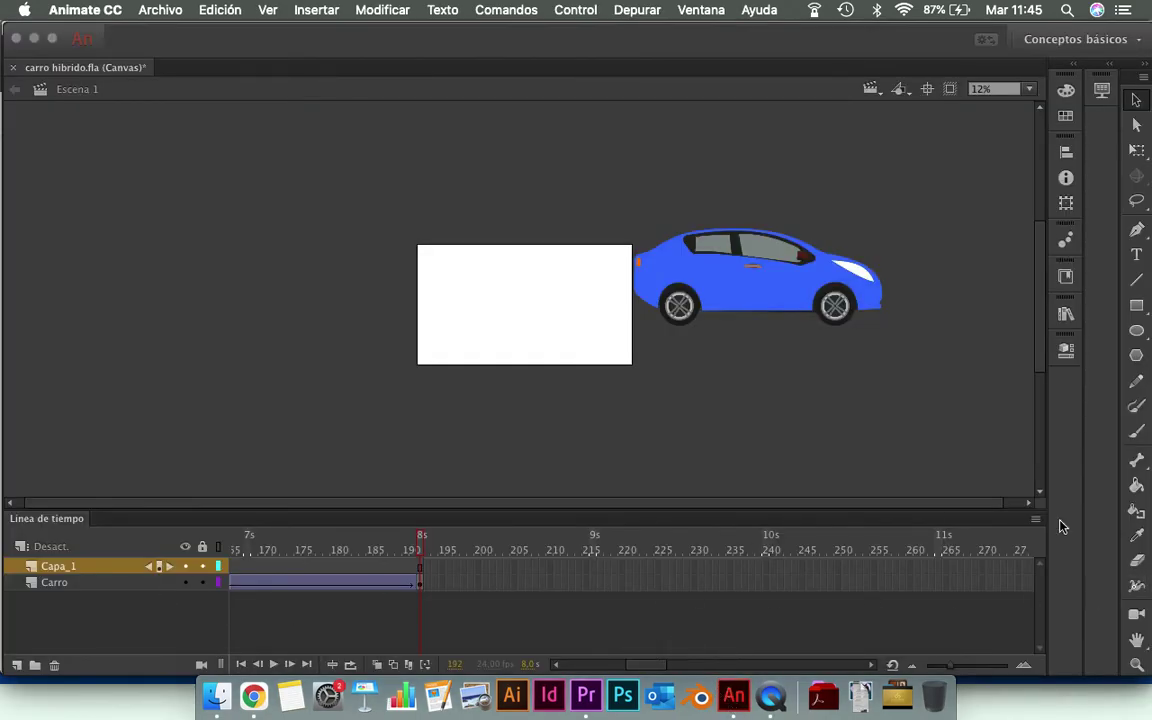